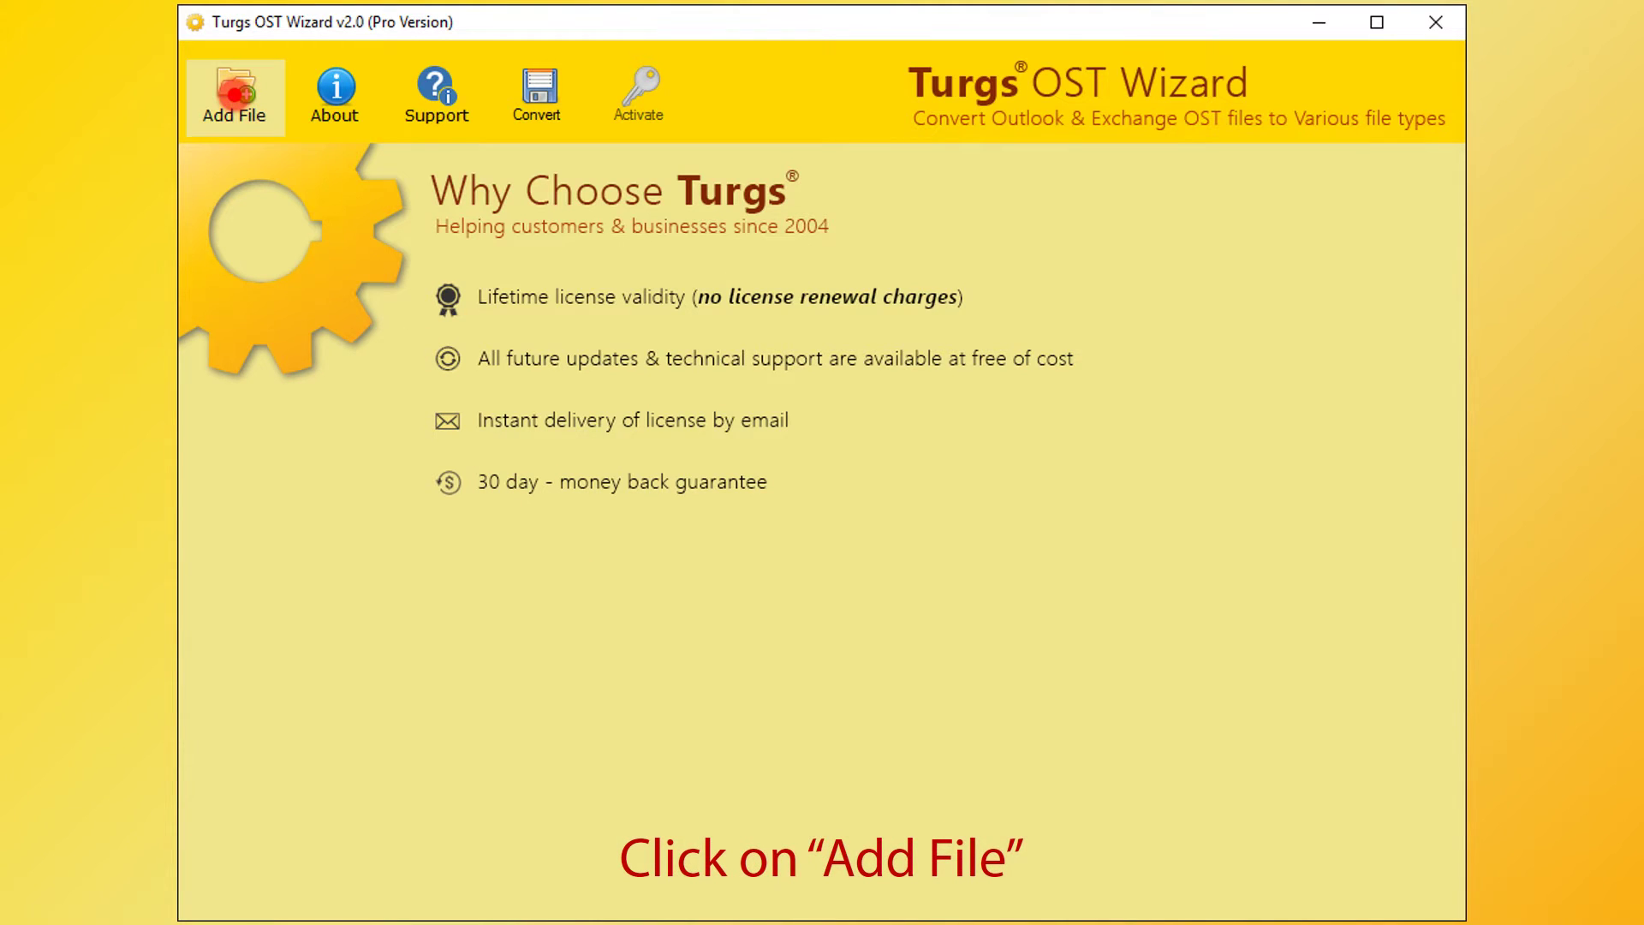
# Add username.ost from Local Disk (E:) to the wizard to show its mailbox folder tree
pyautogui.click(234, 95)
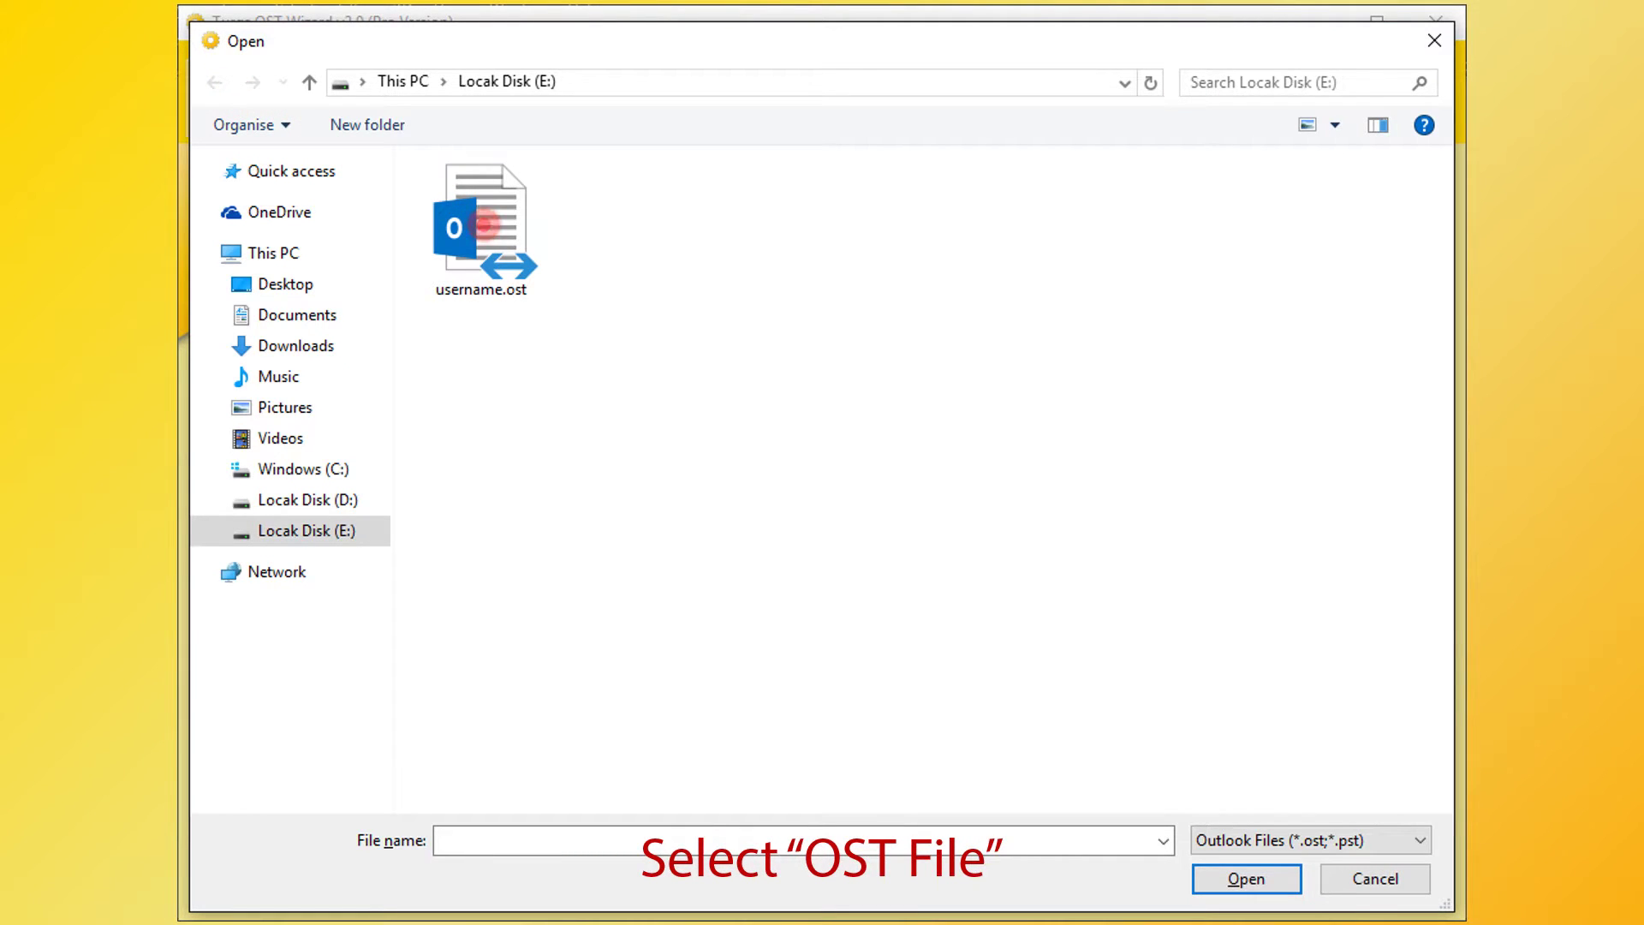
pyautogui.click(484, 225)
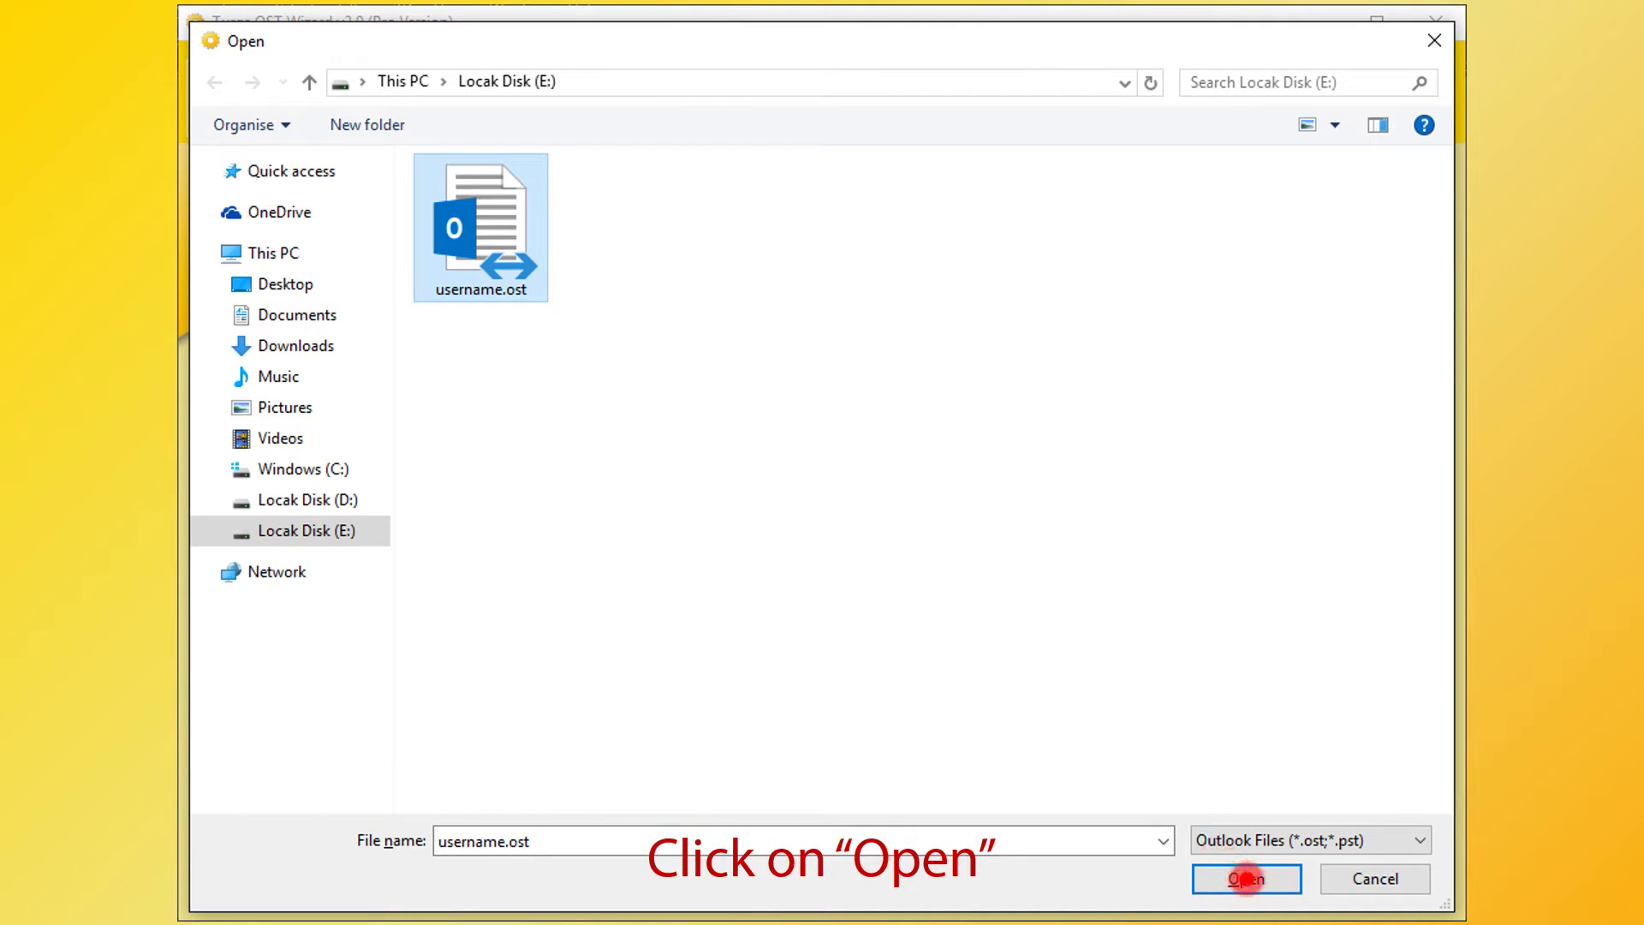
pyautogui.click(1247, 879)
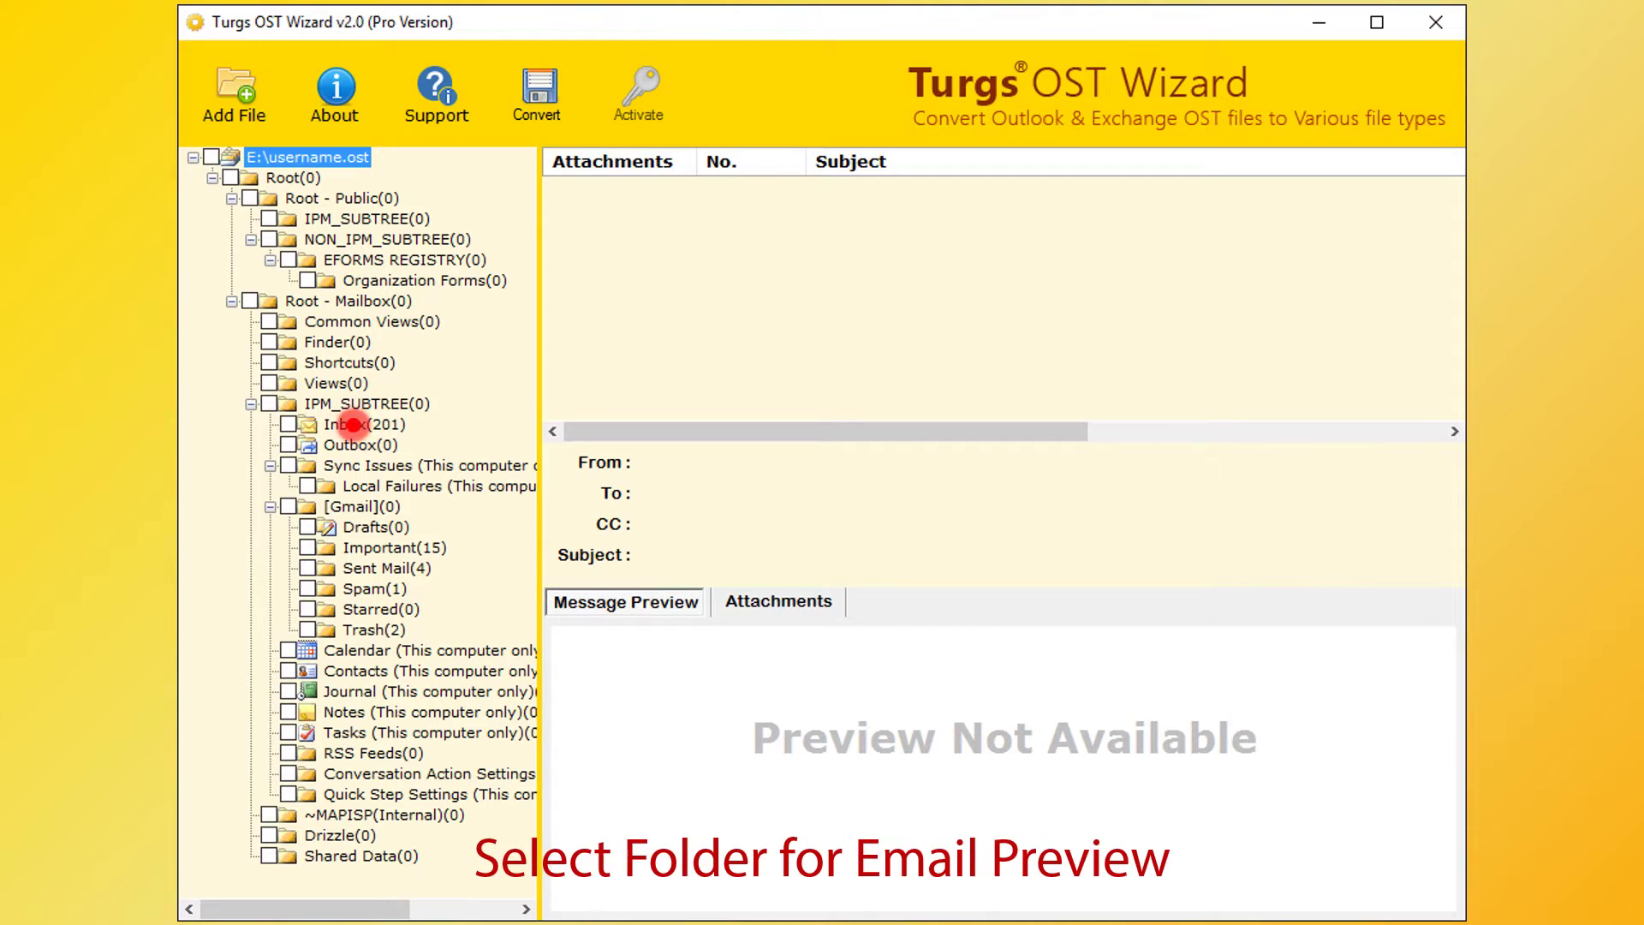
# List the 201 Inbox messages and preview the first one, 'New sign-in to Firefox'
pyautogui.click(354, 425)
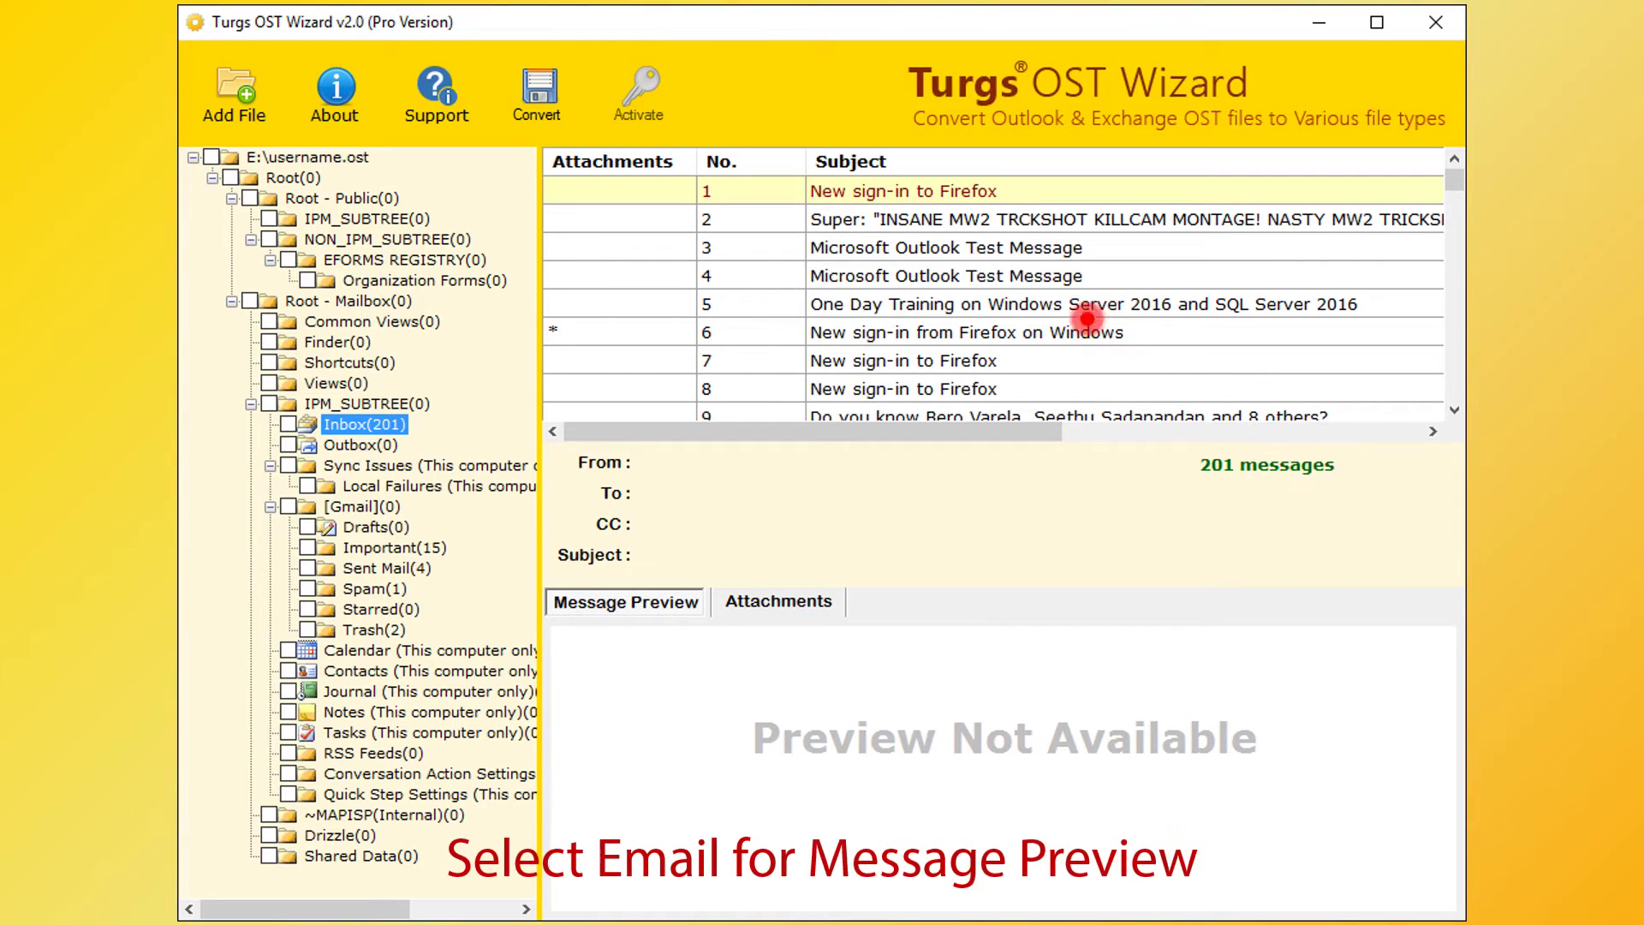
pyautogui.click(942, 191)
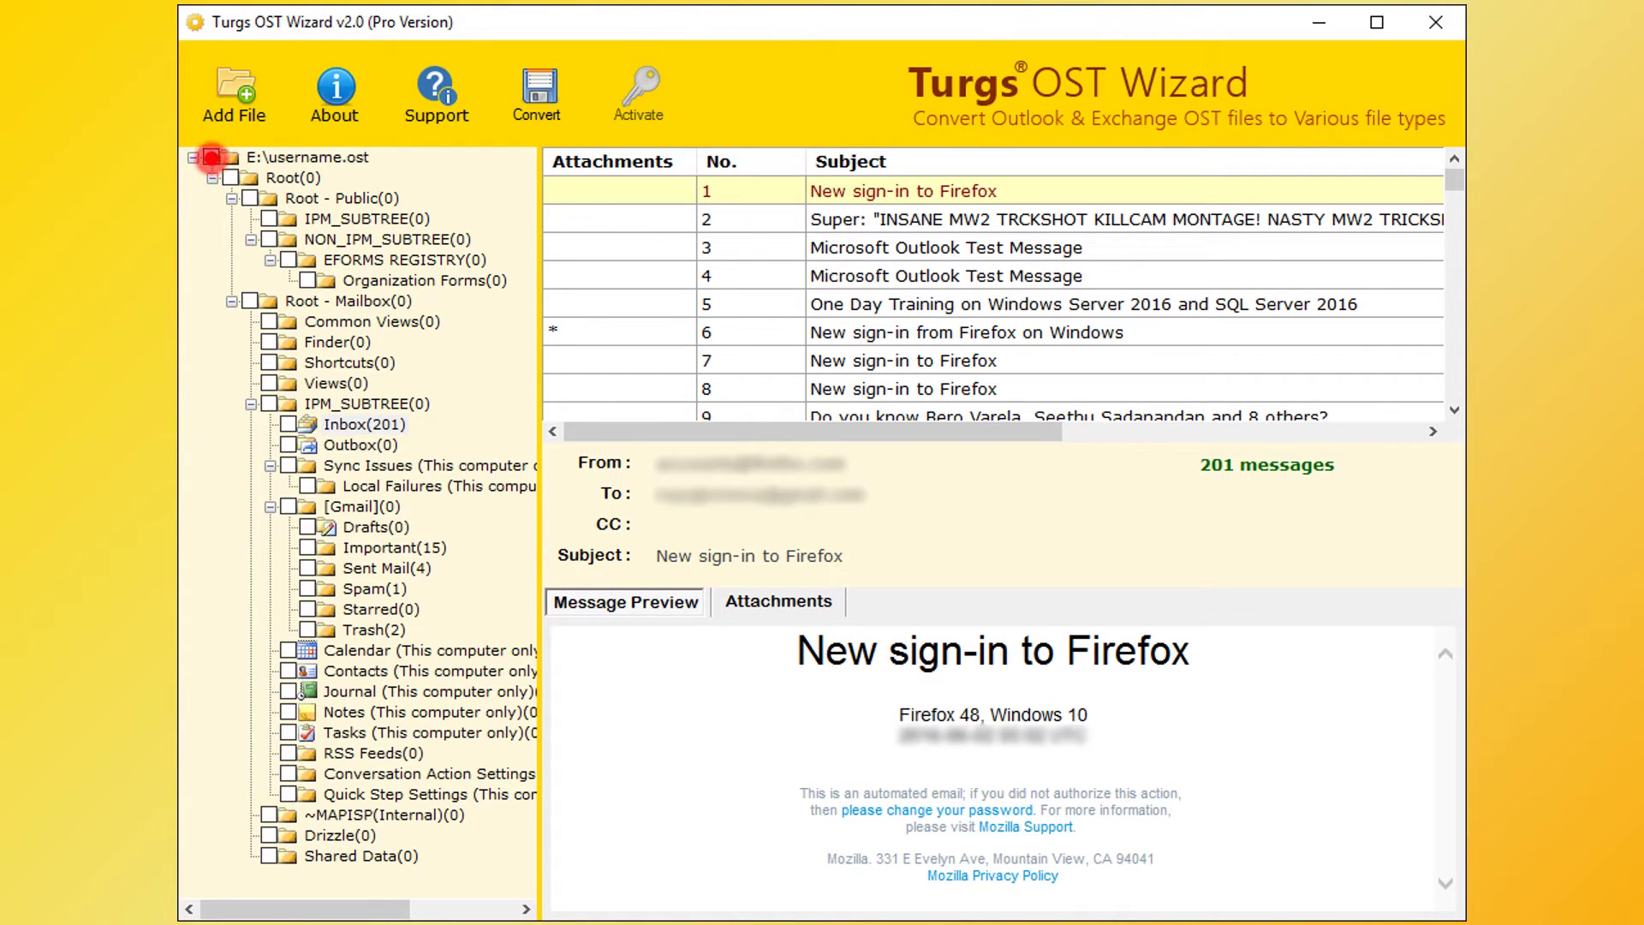
# Clear all folder marks, then tick only Inbox, Important, Sent Mail and Trash
pyautogui.click(211, 157)
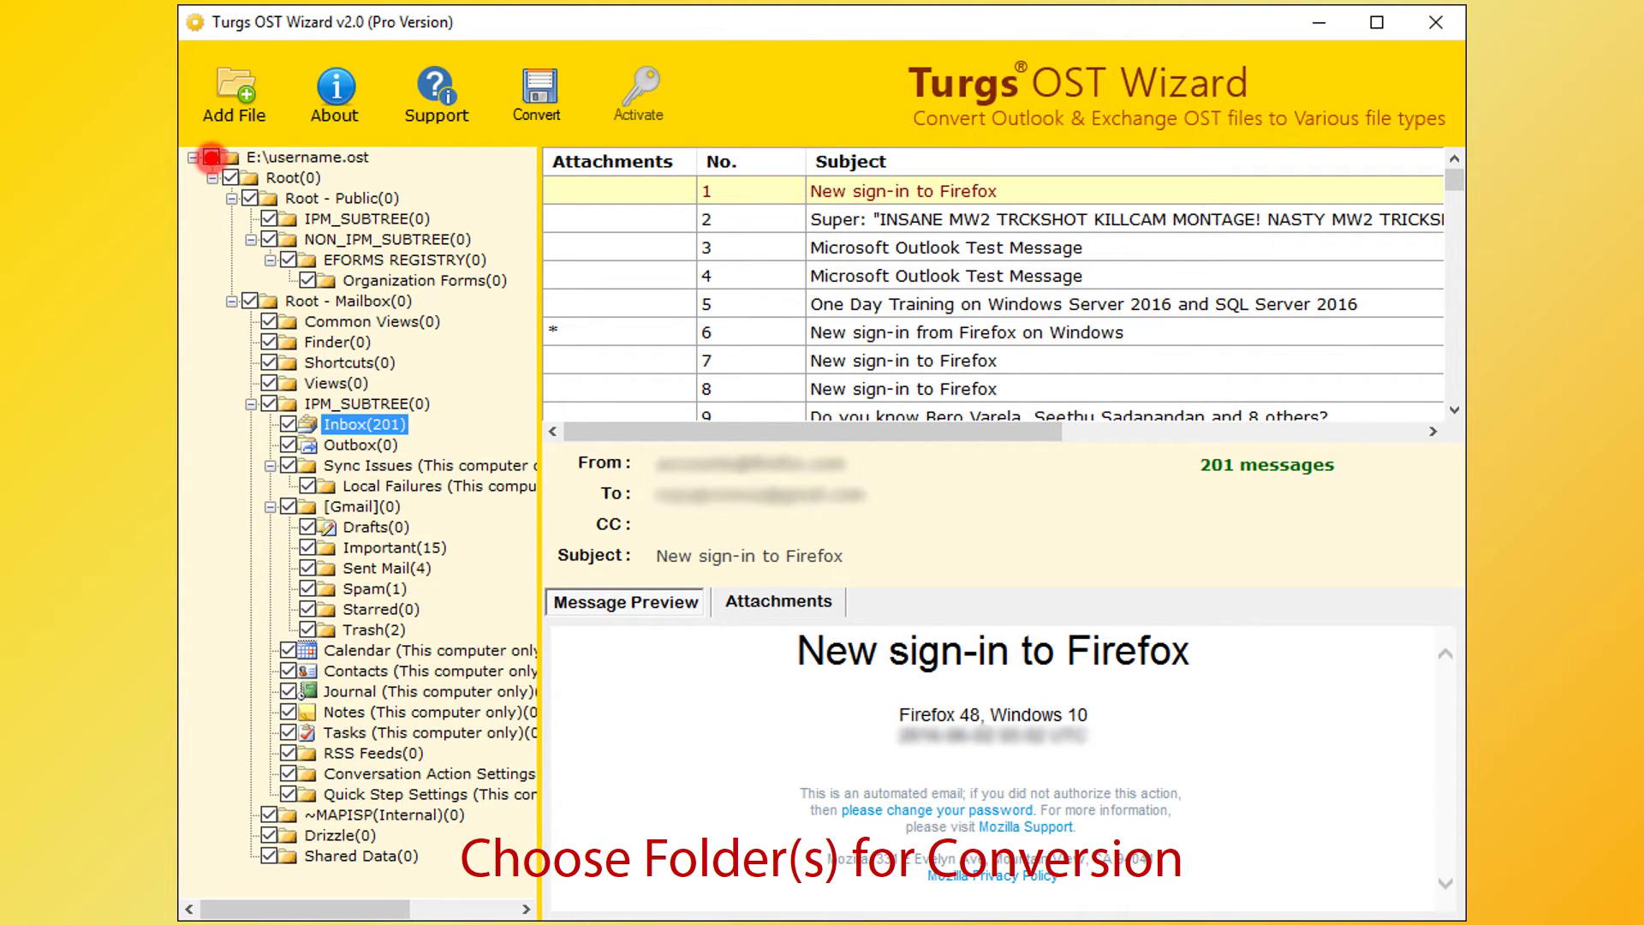
pyautogui.click(210, 157)
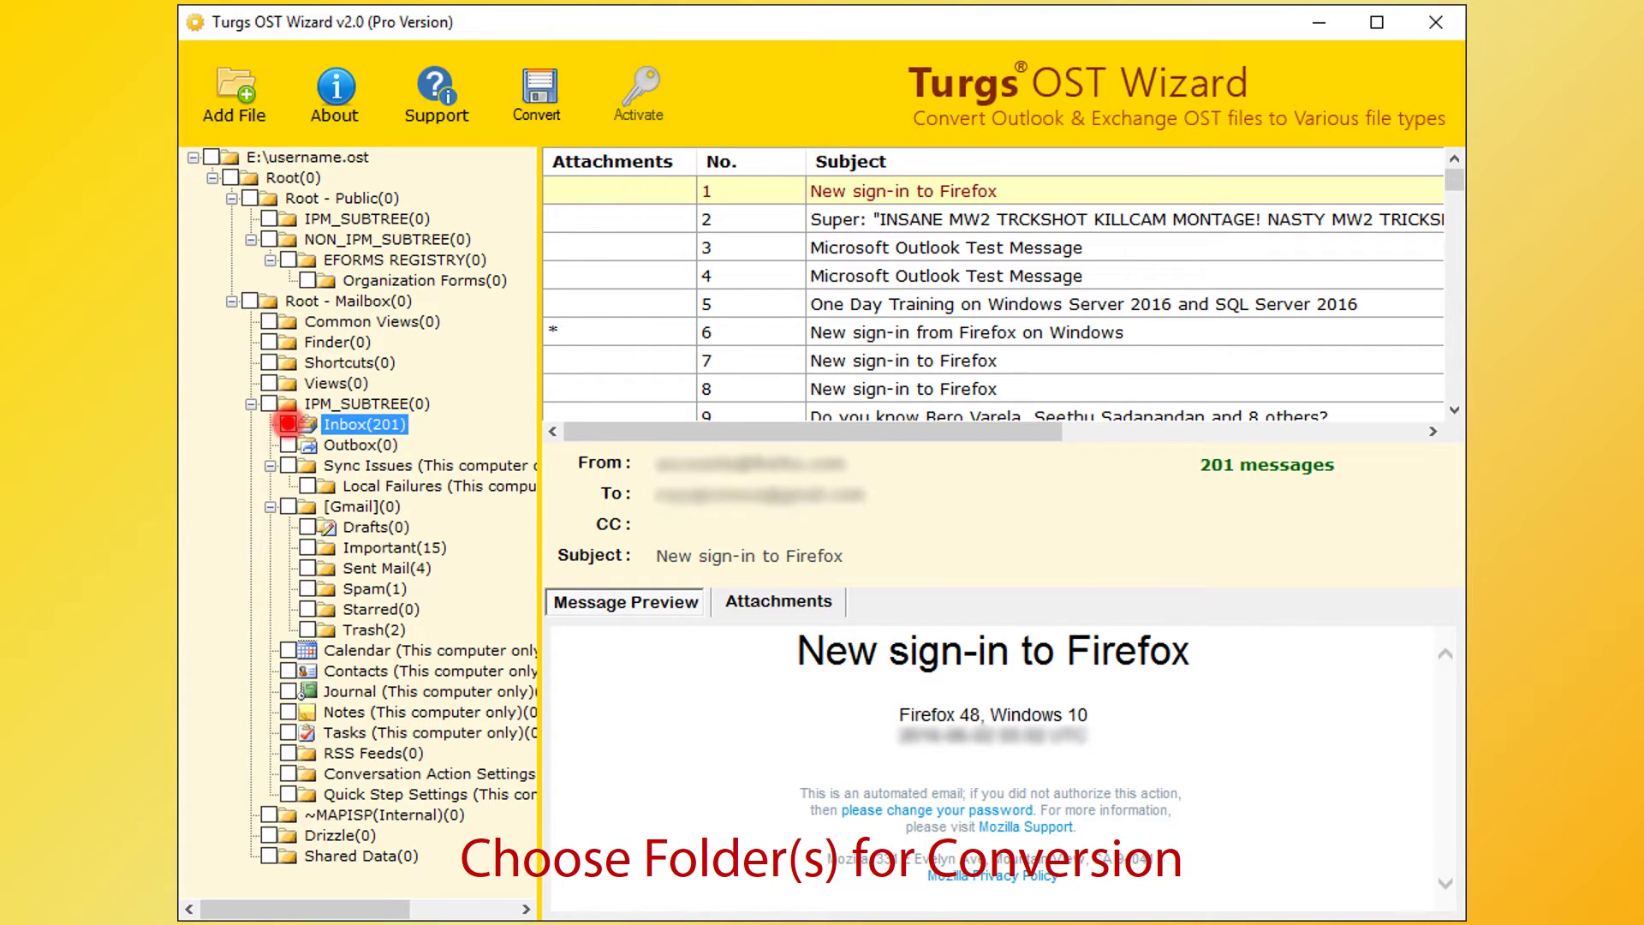
pyautogui.click(288, 424)
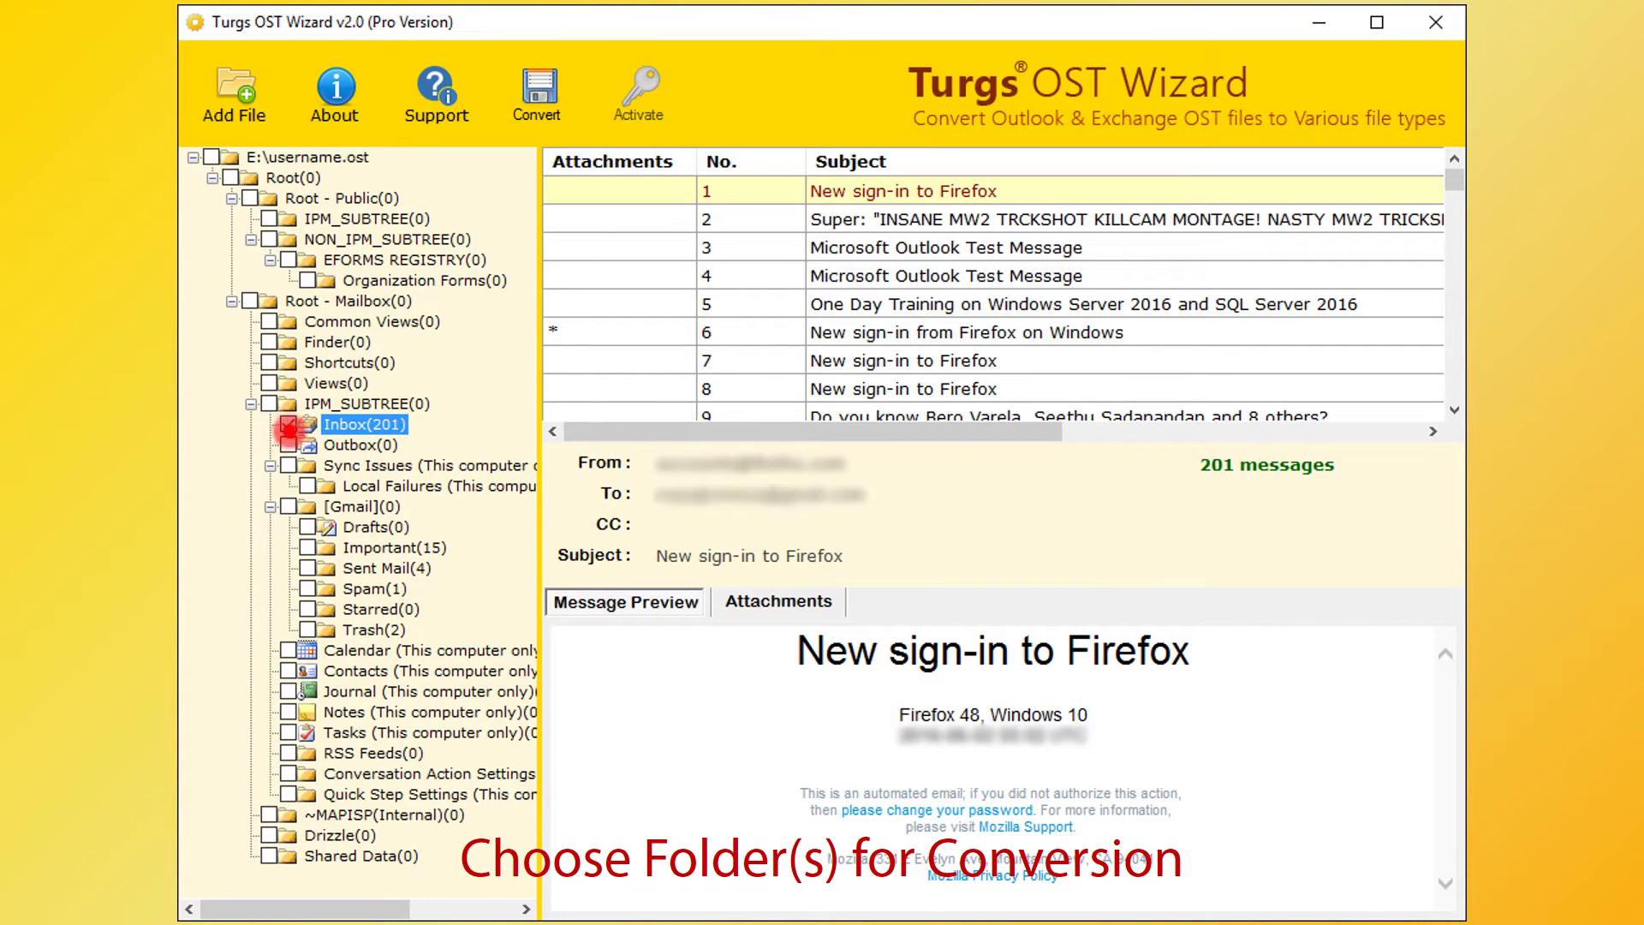
pyautogui.click(306, 546)
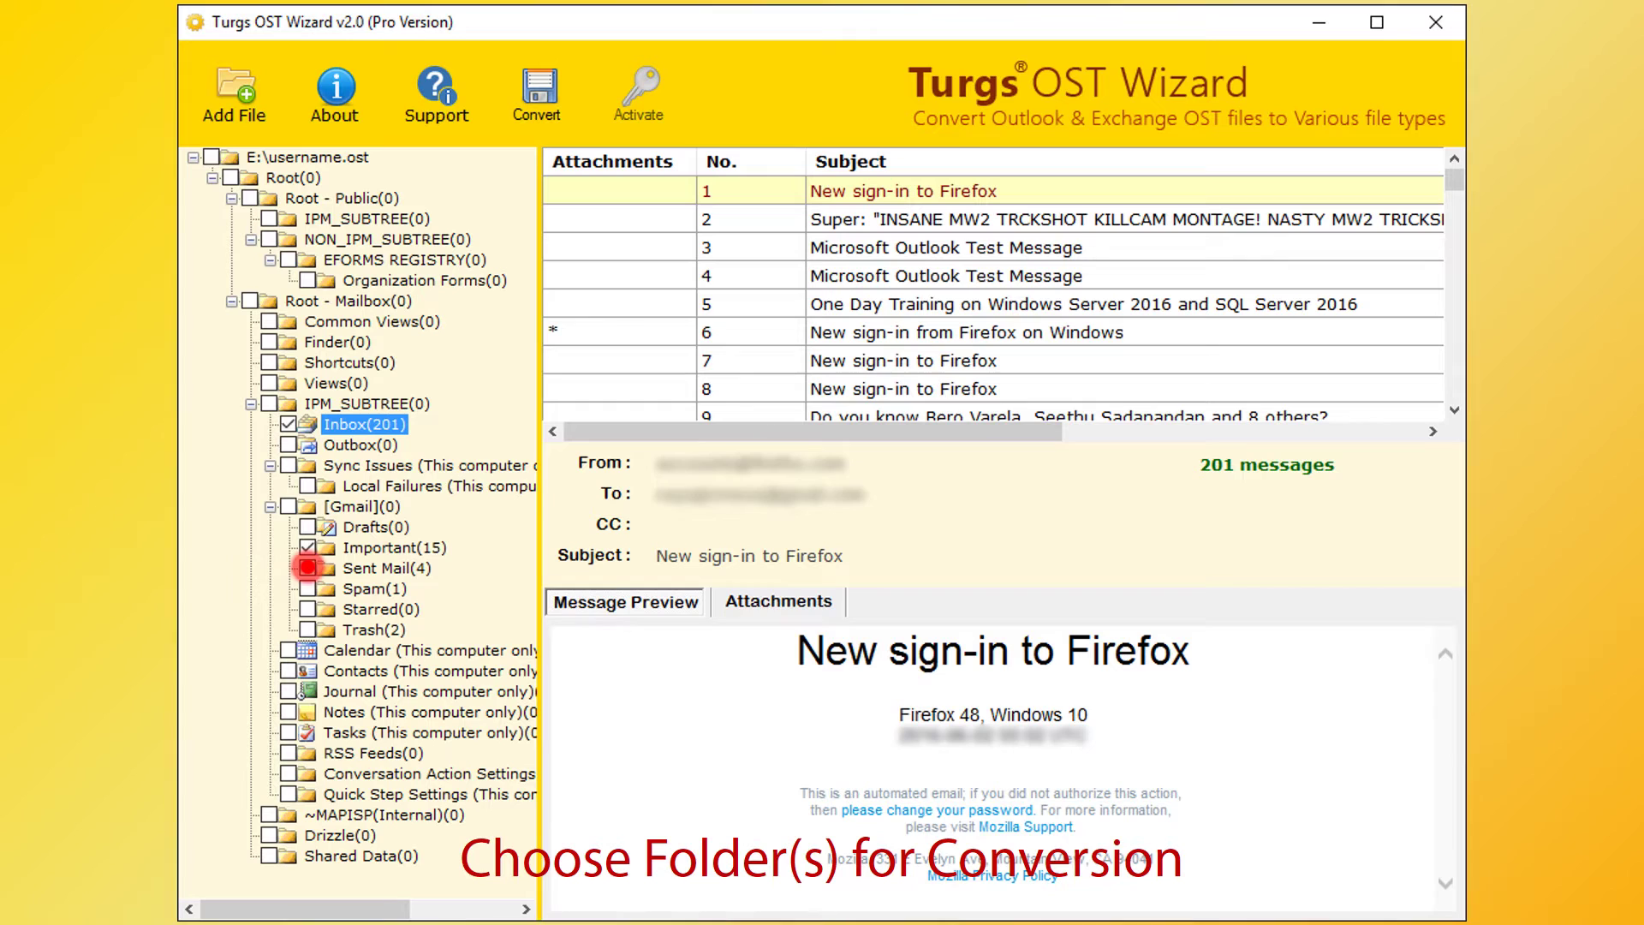
pyautogui.click(307, 568)
pyautogui.click(308, 629)
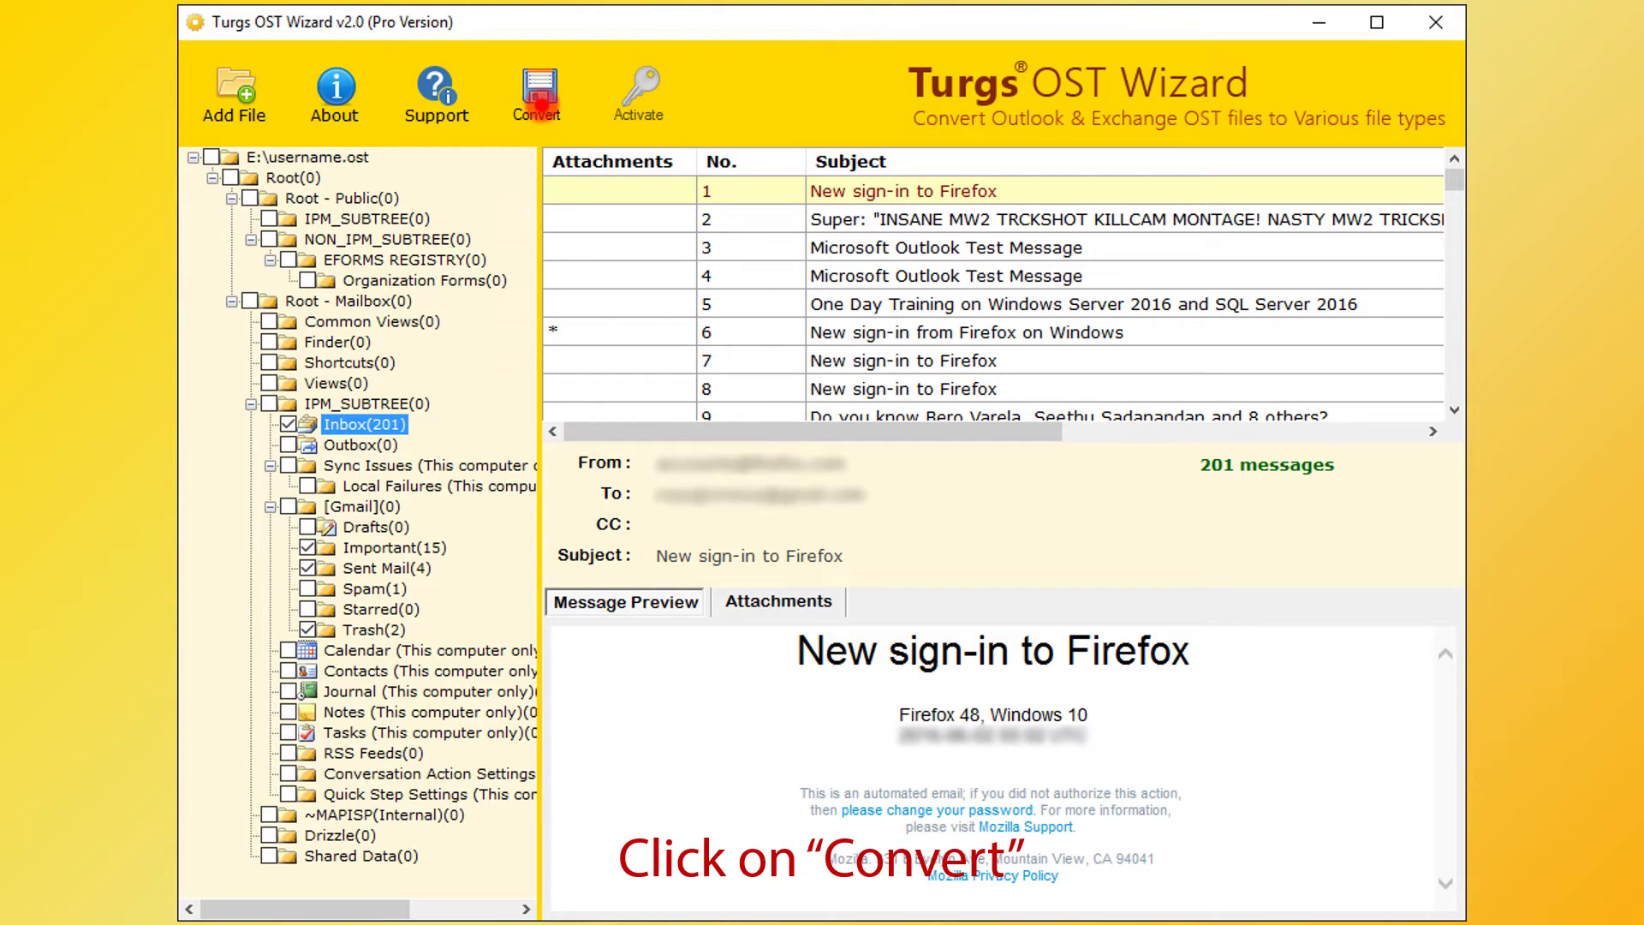
# In Saving Options, review the MSG, EML, PDF, MBOX and DOC formats, keeping PST as output
pyautogui.click(540, 101)
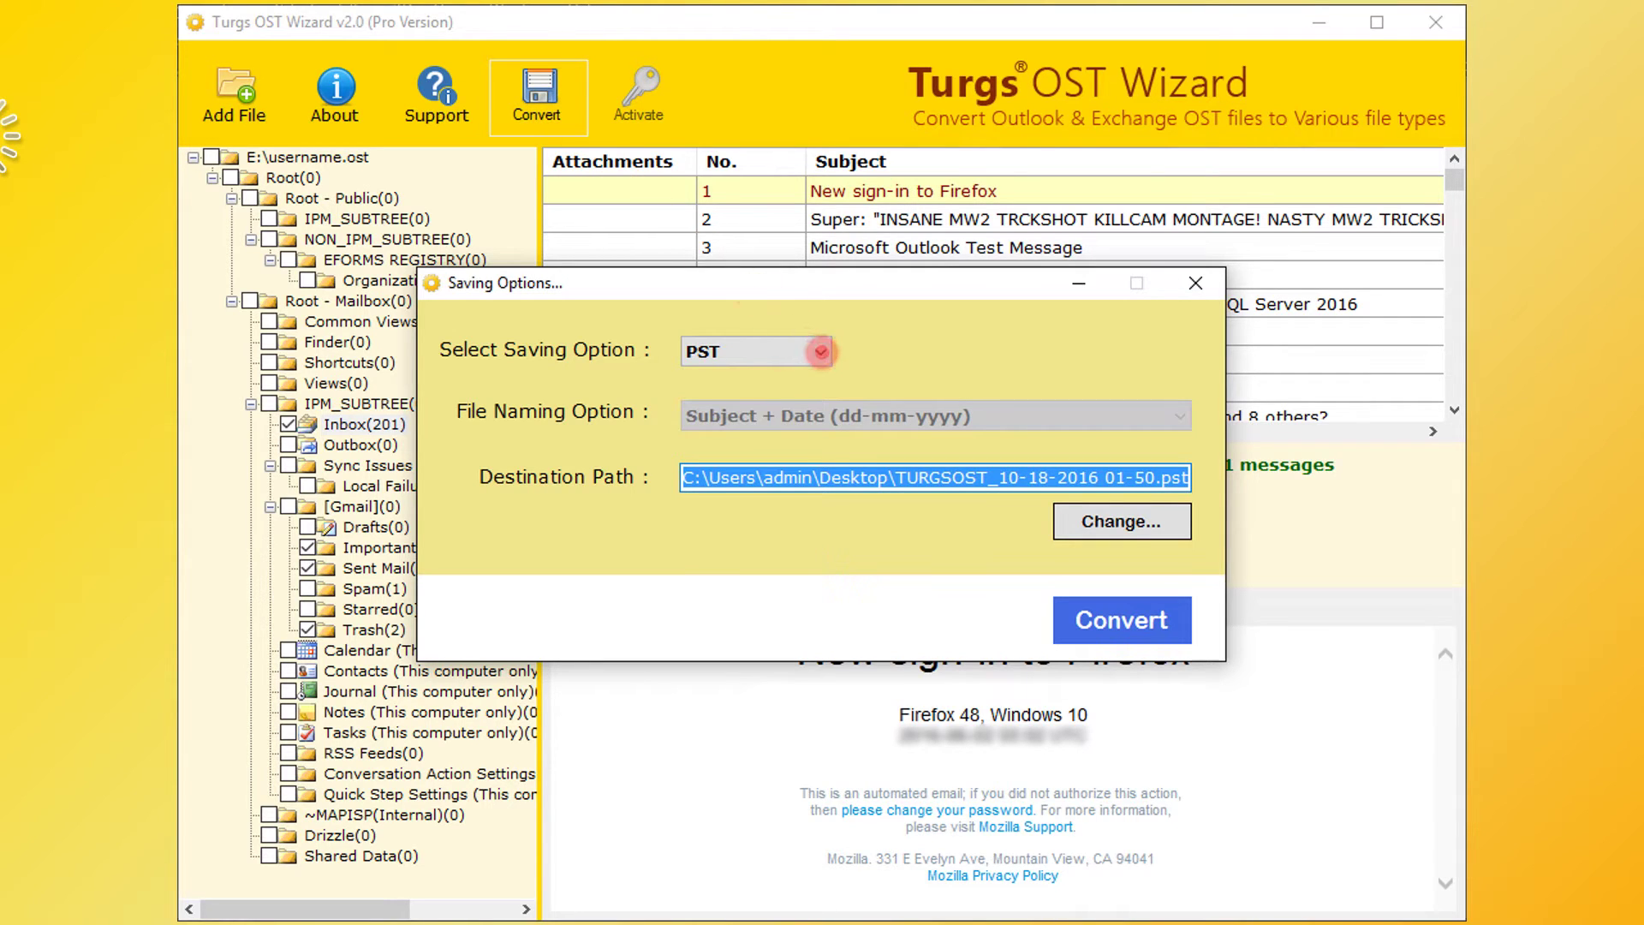
pyautogui.click(821, 351)
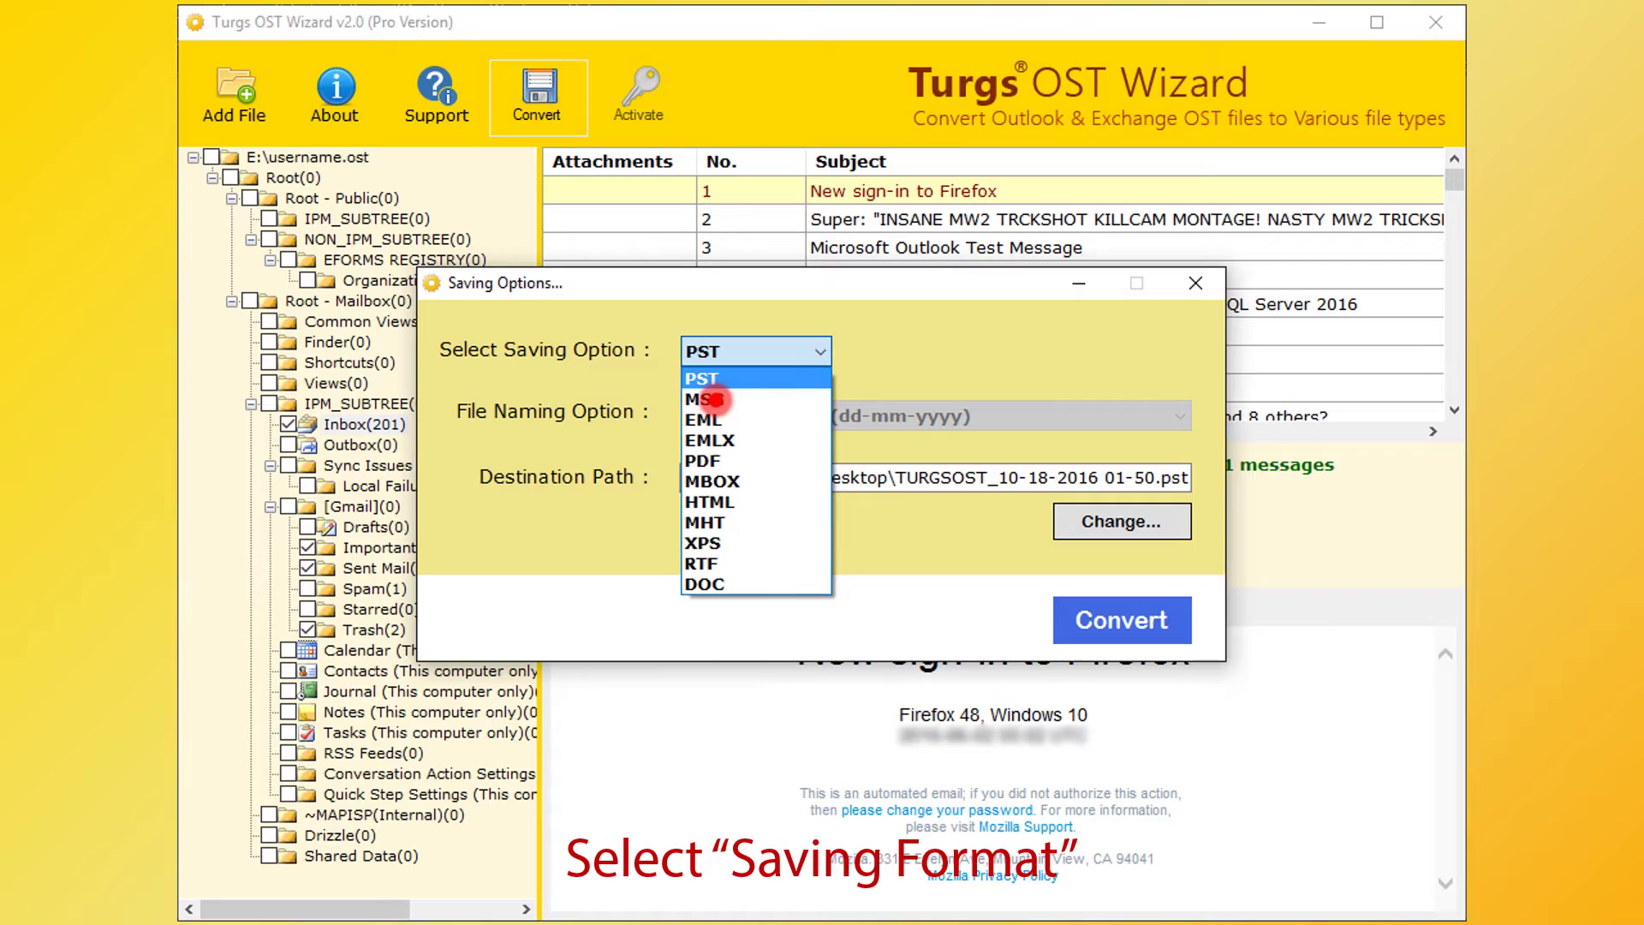
pyautogui.click(709, 399)
pyautogui.press('Down')
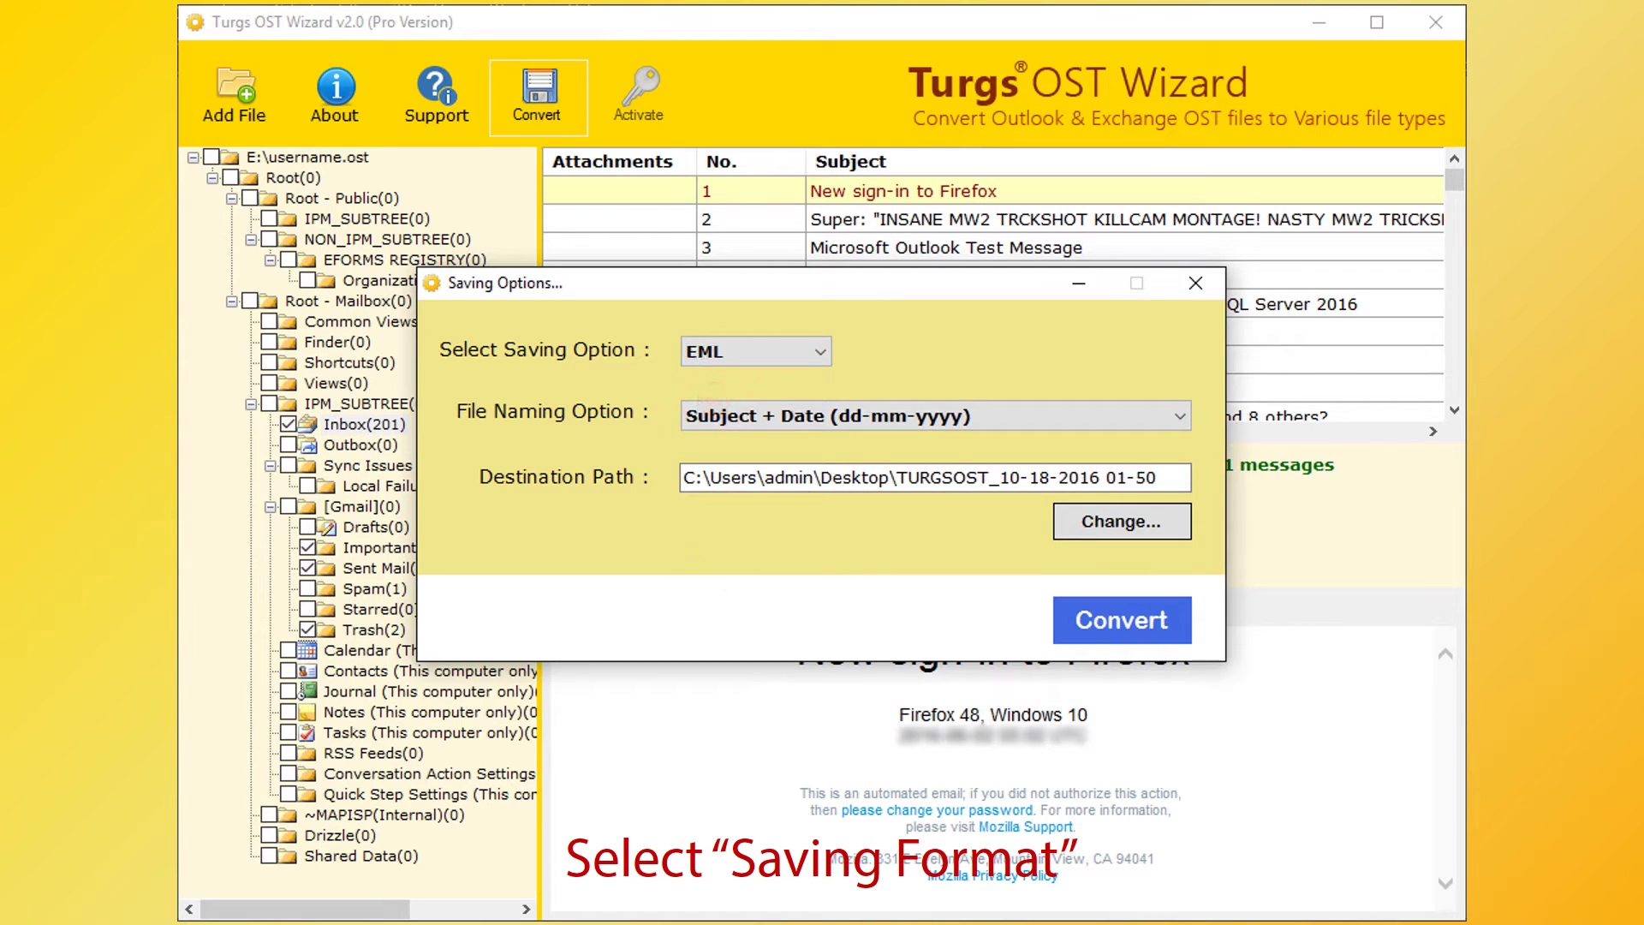
pyautogui.press('Down')
pyautogui.press('Down')
pyautogui.press('Down')
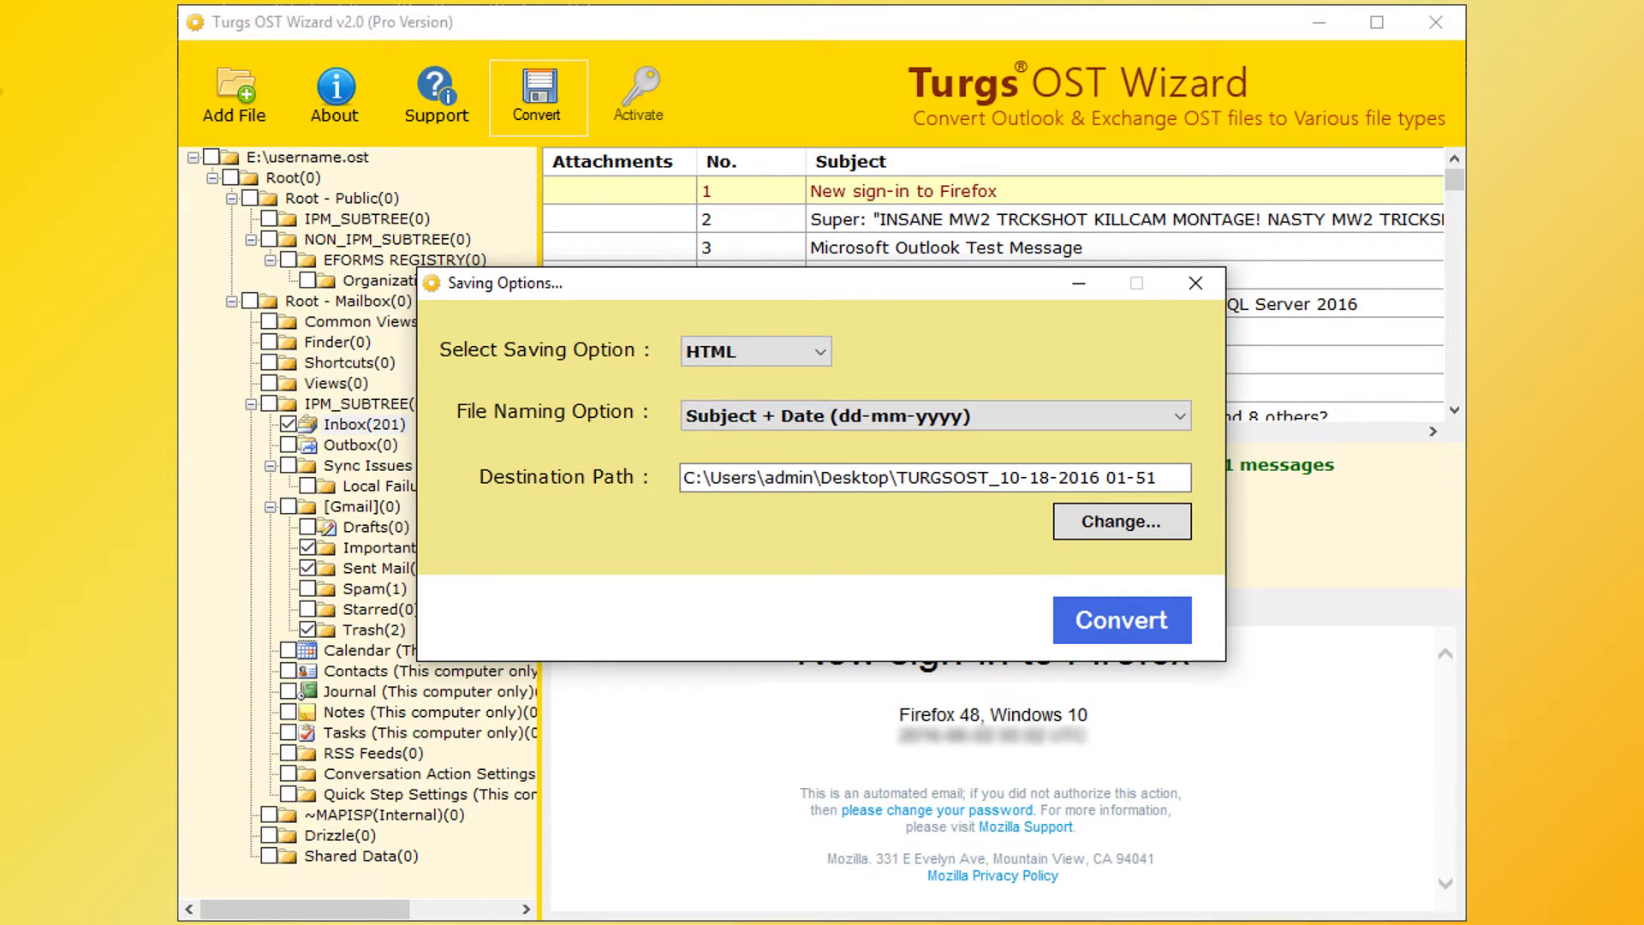
pyautogui.press('Down')
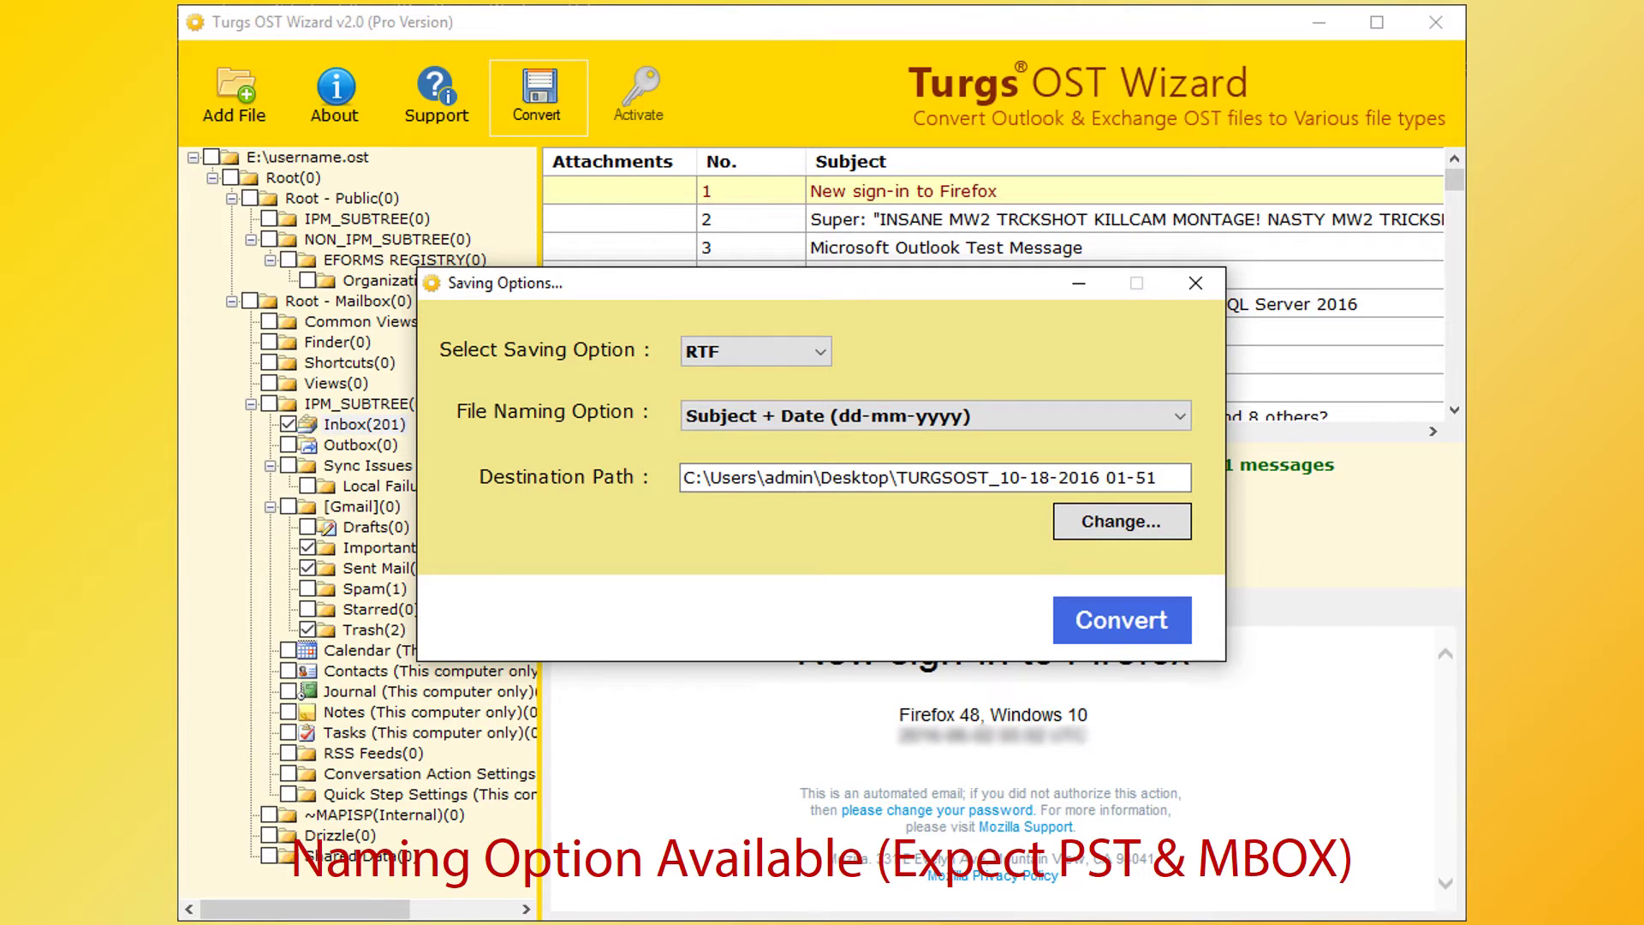
pyautogui.press('Down')
pyautogui.press('Down')
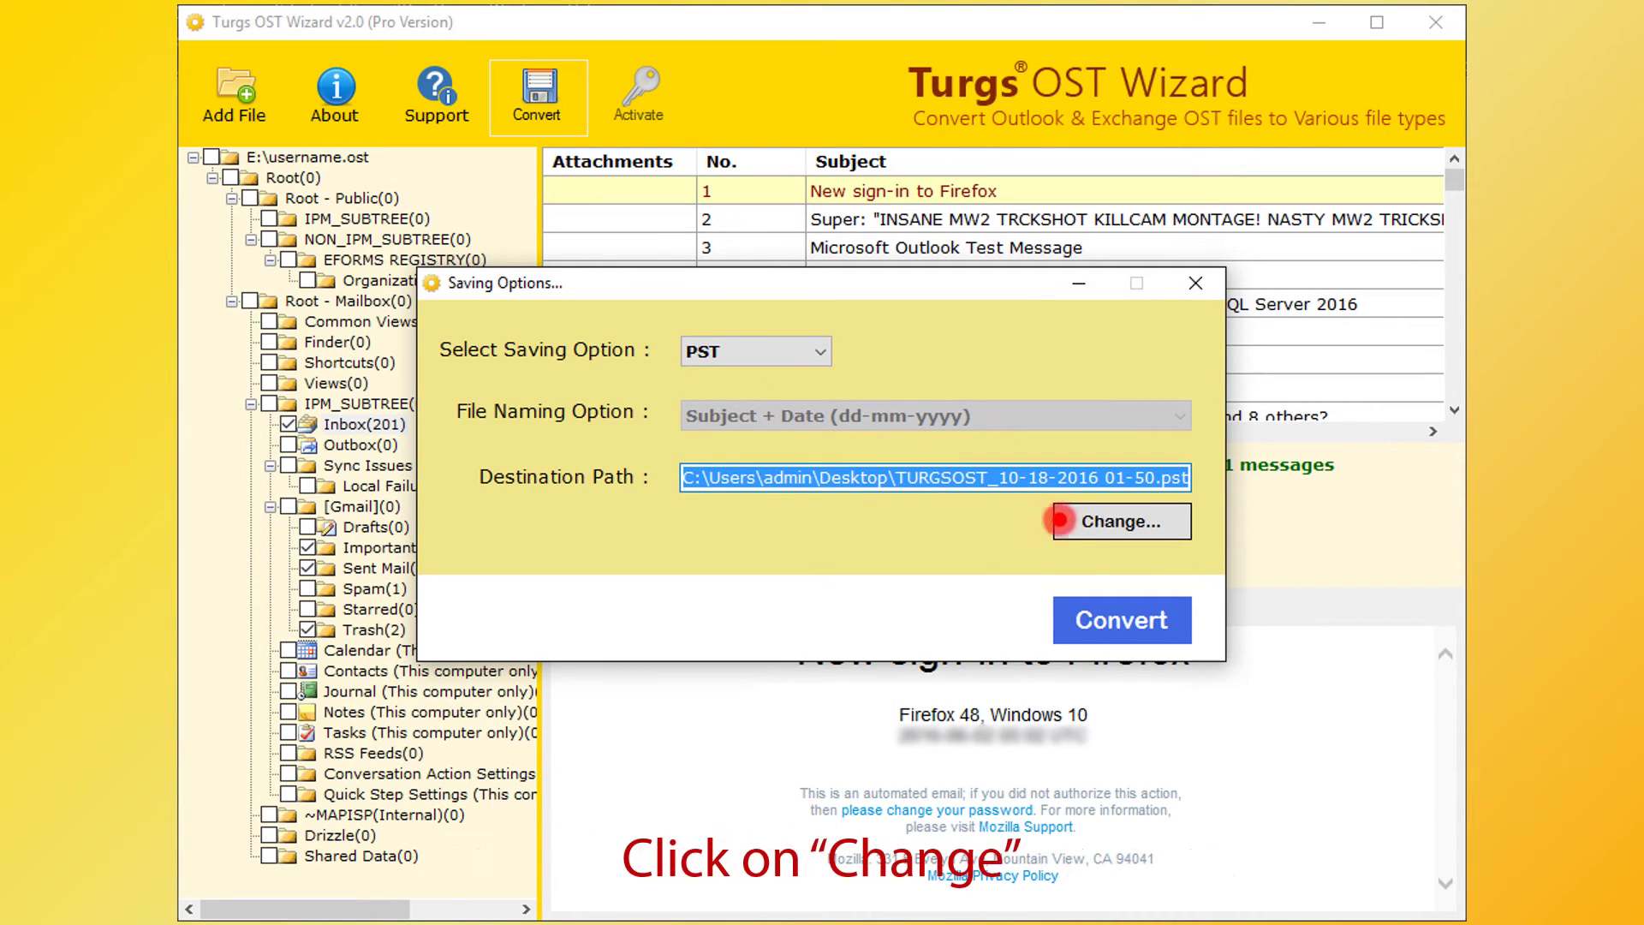
pyautogui.click(1072, 524)
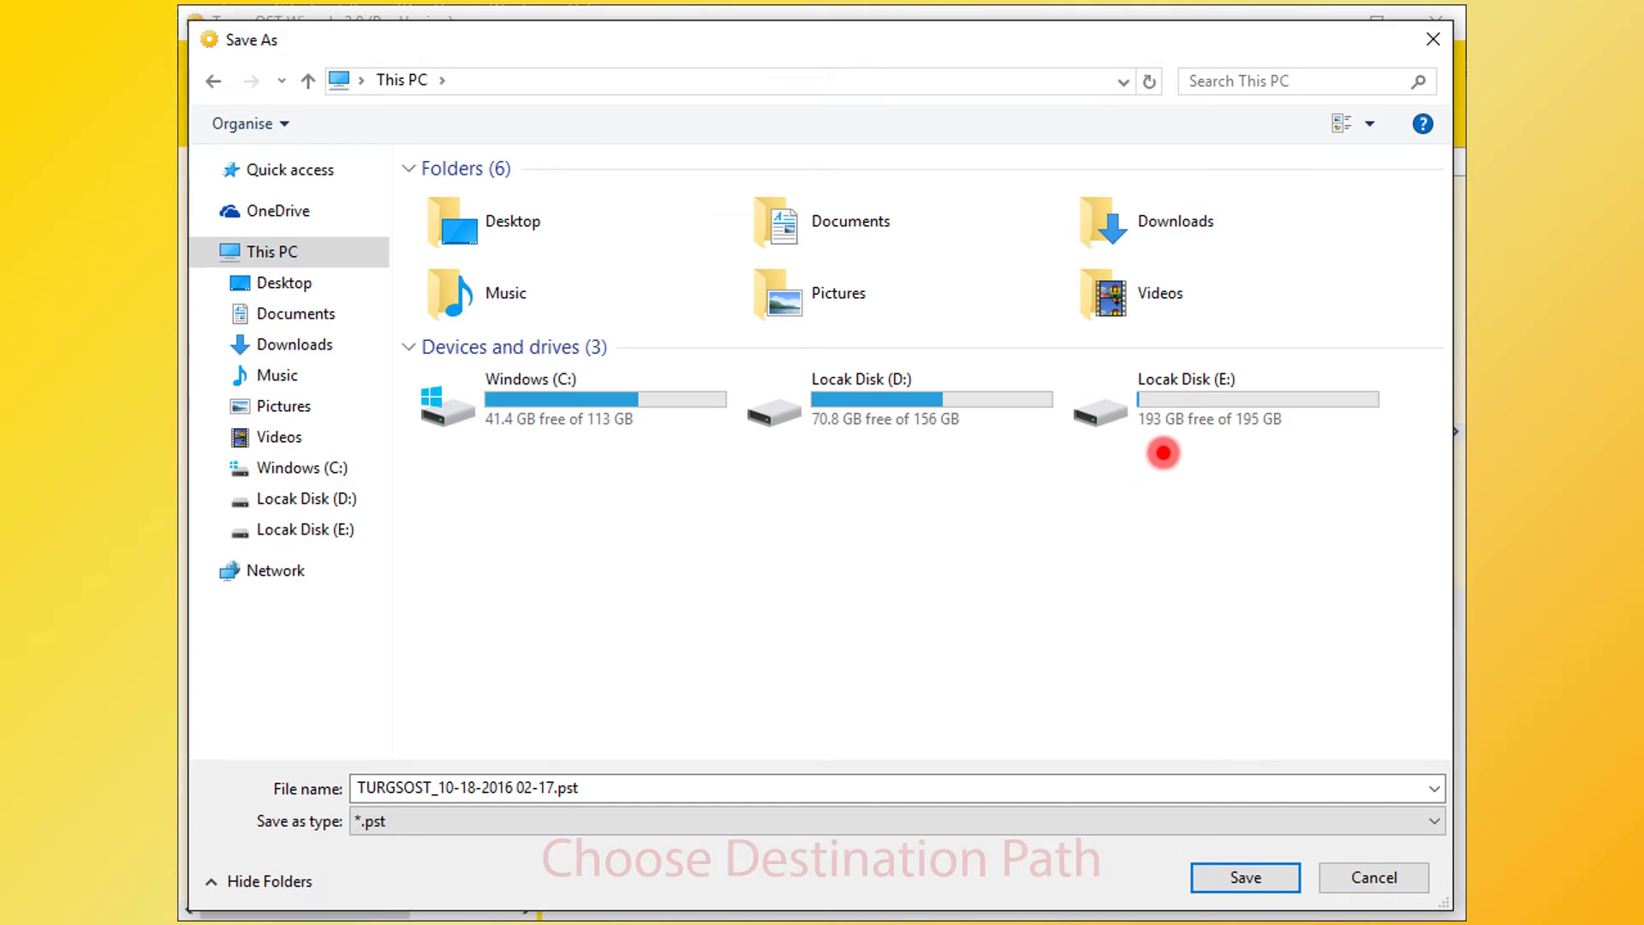
pyautogui.doubleClick(1219, 410)
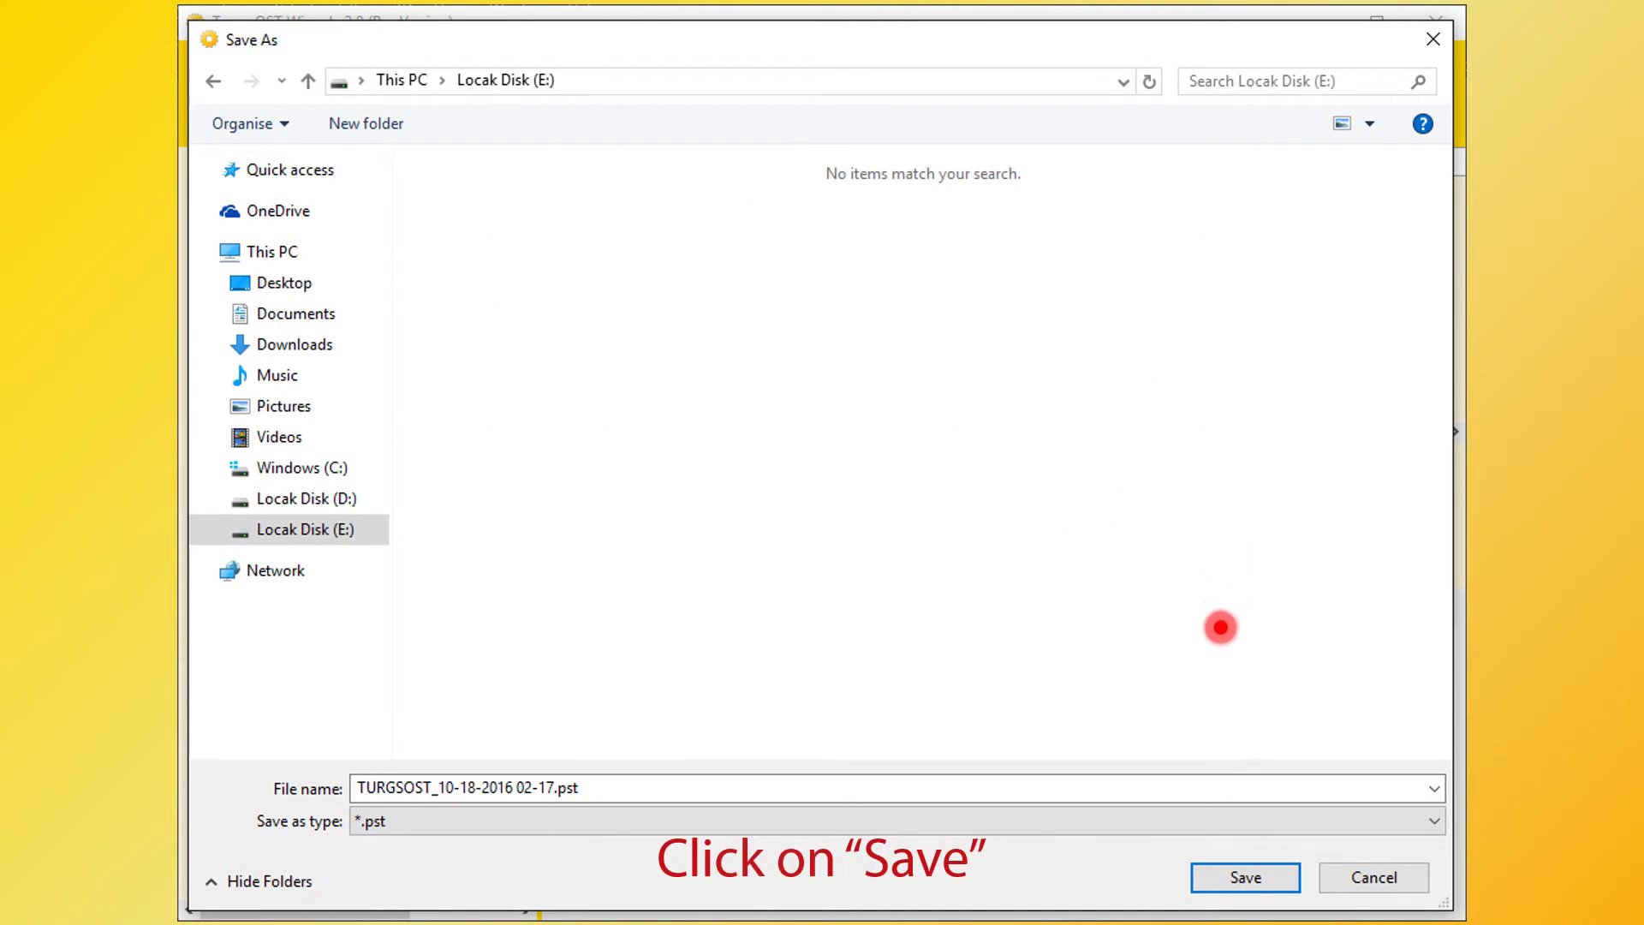
pyautogui.click(1213, 876)
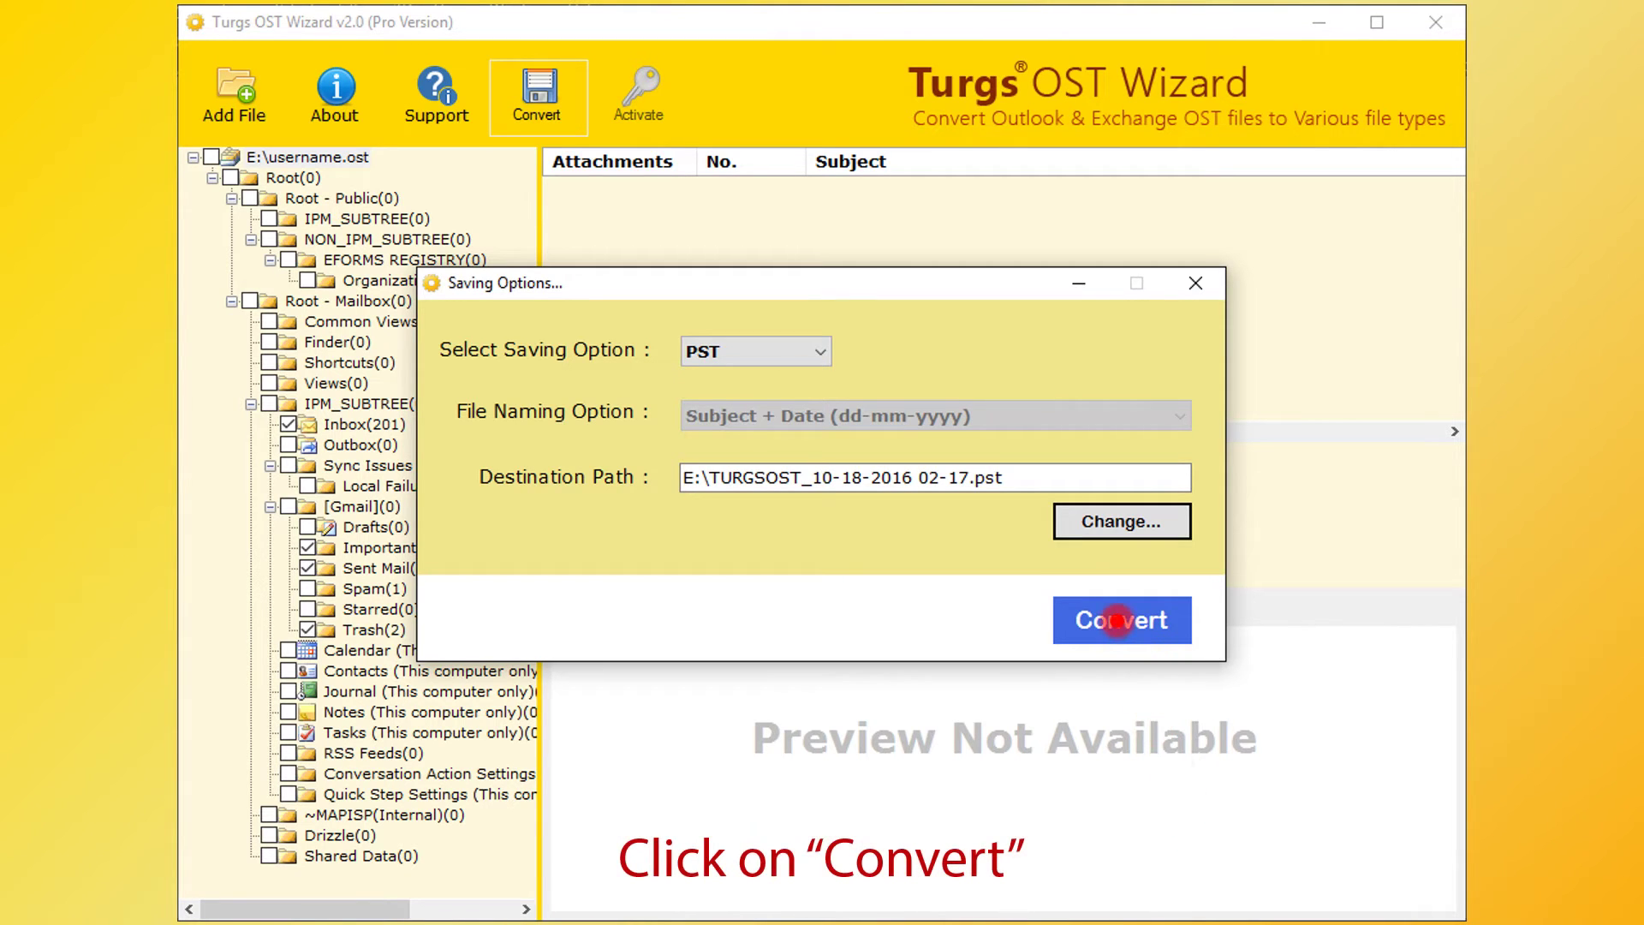
# Run the conversion of the checked folders to PST and acknowledge the completion message
pyautogui.click(1121, 620)
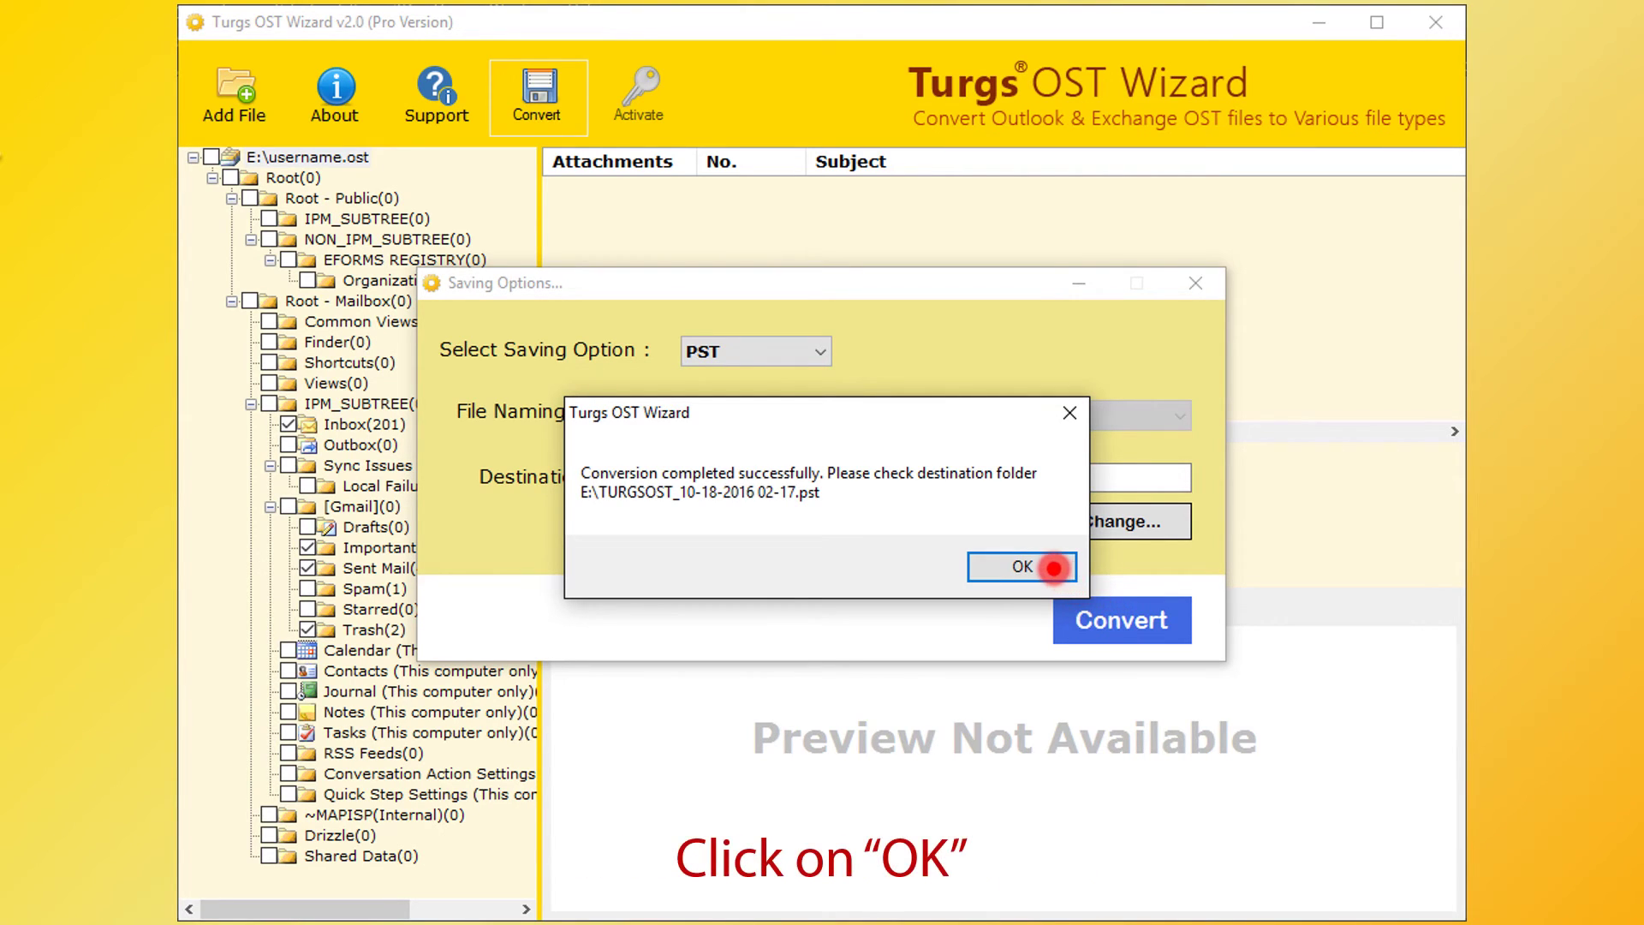
pyautogui.click(1022, 567)
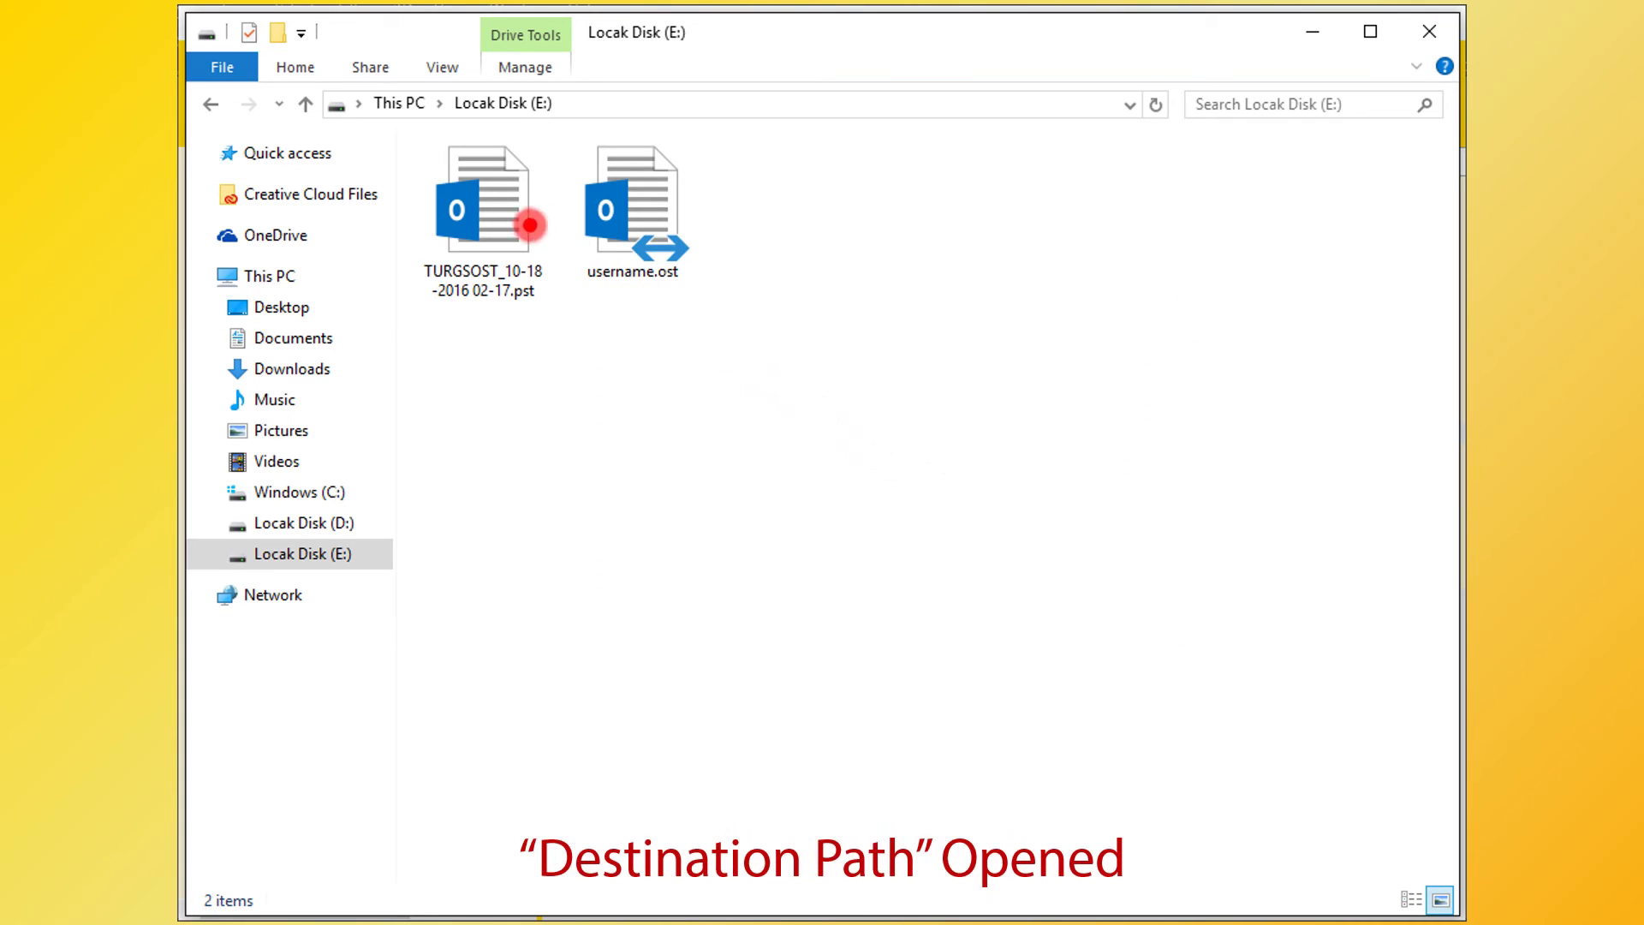
pyautogui.click(507, 210)
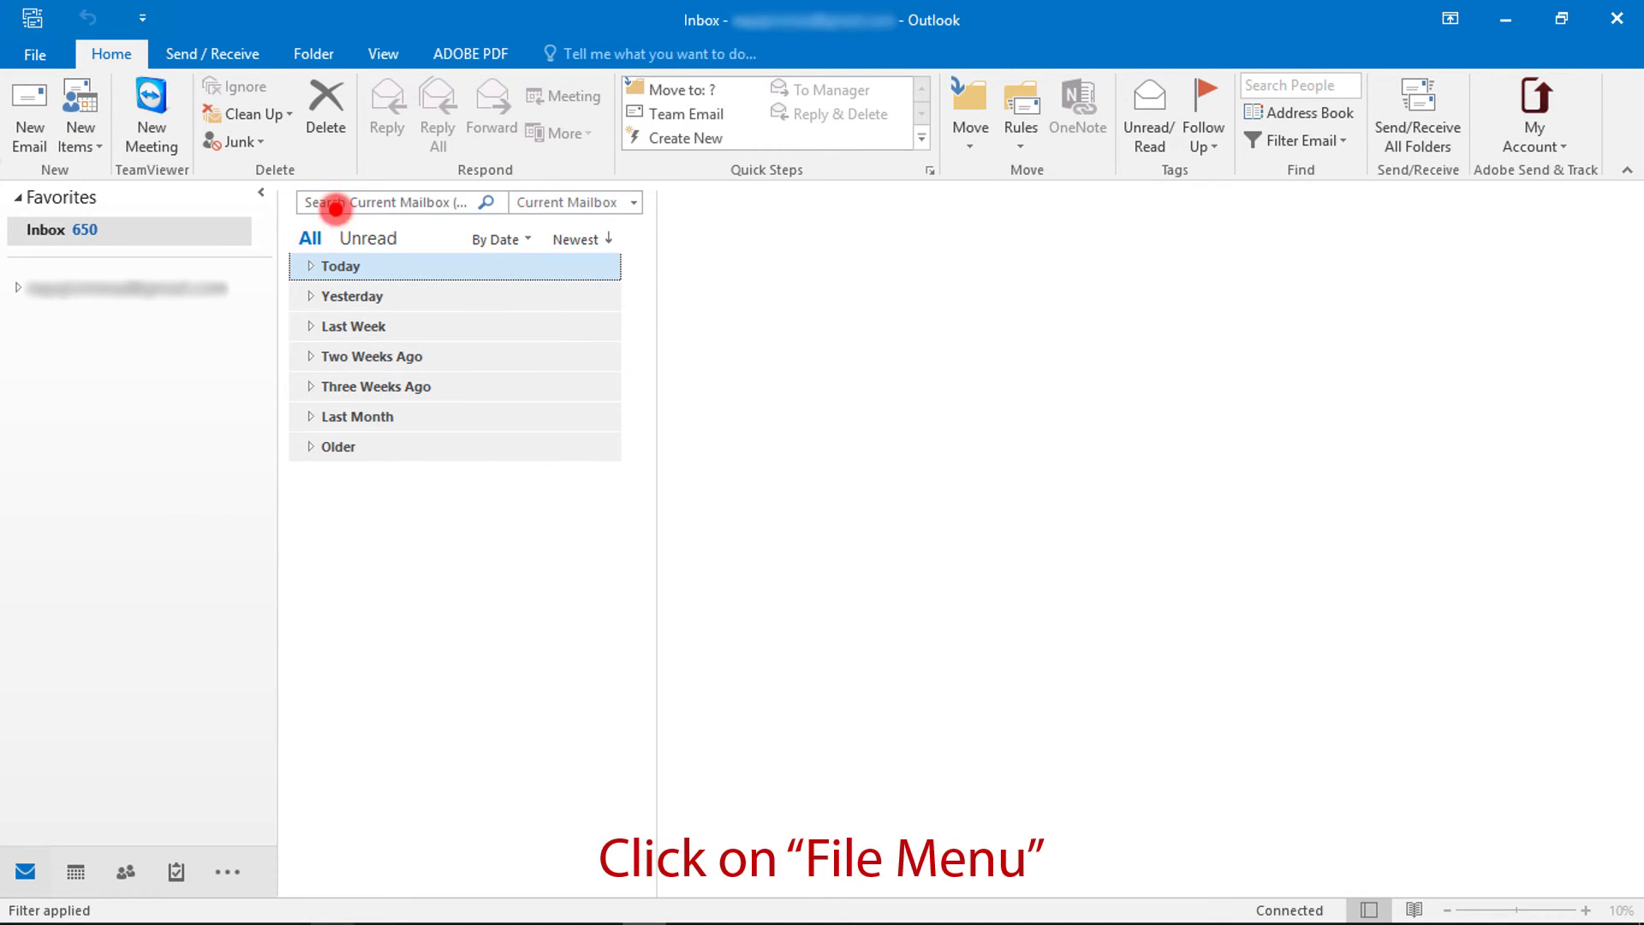
pyautogui.click(35, 55)
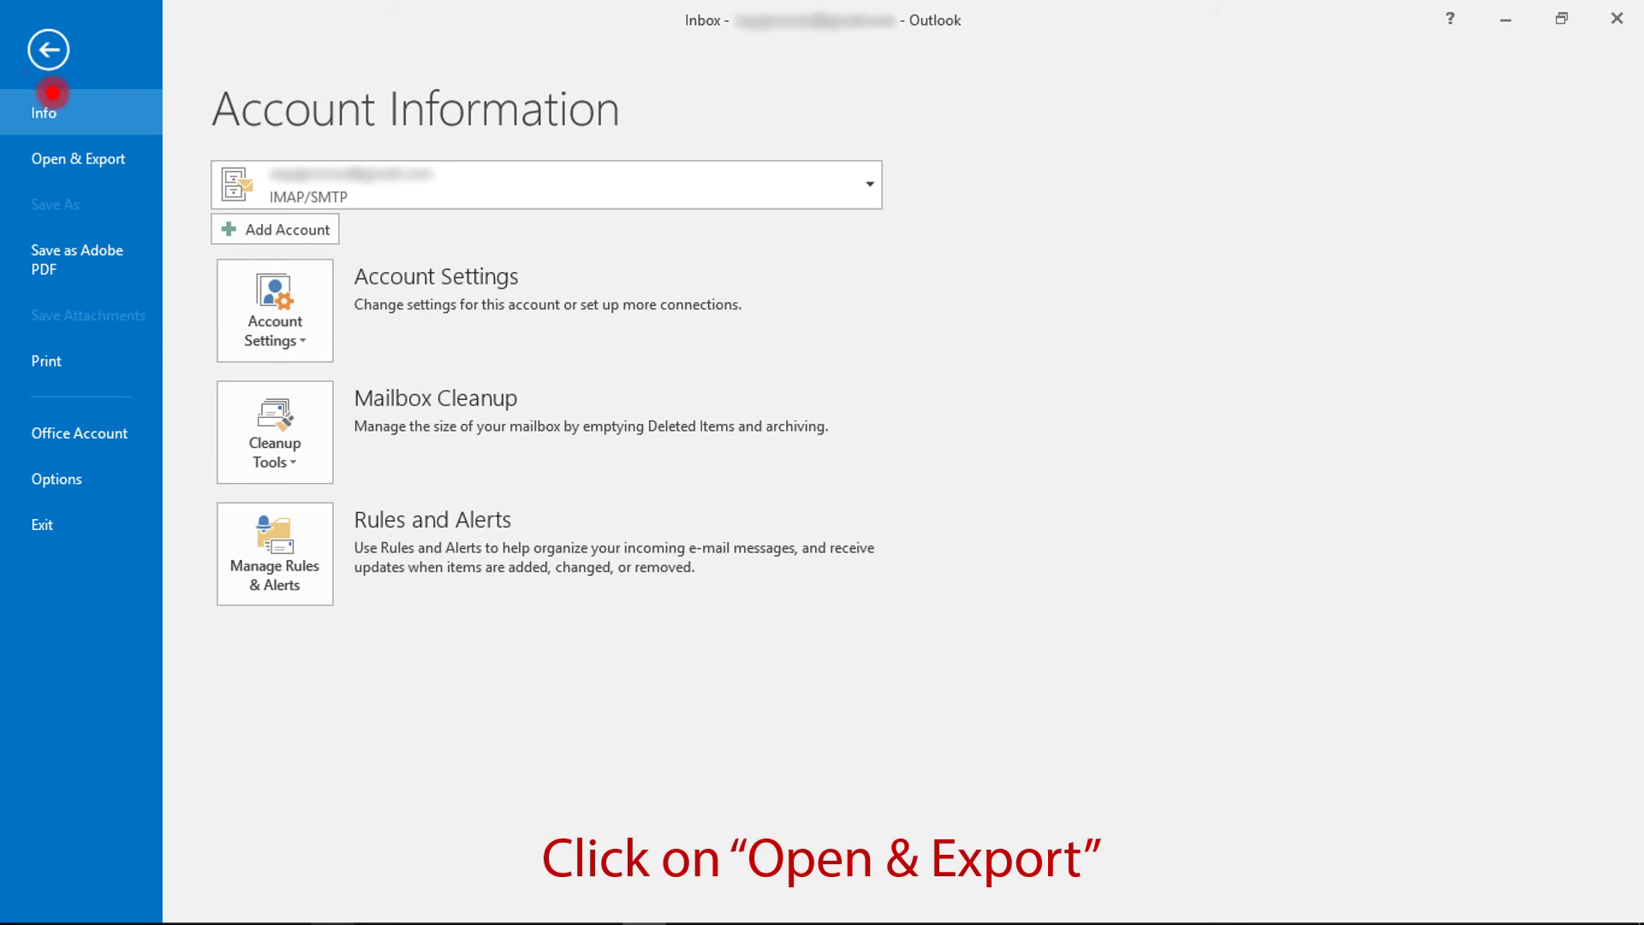
pyautogui.click(79, 162)
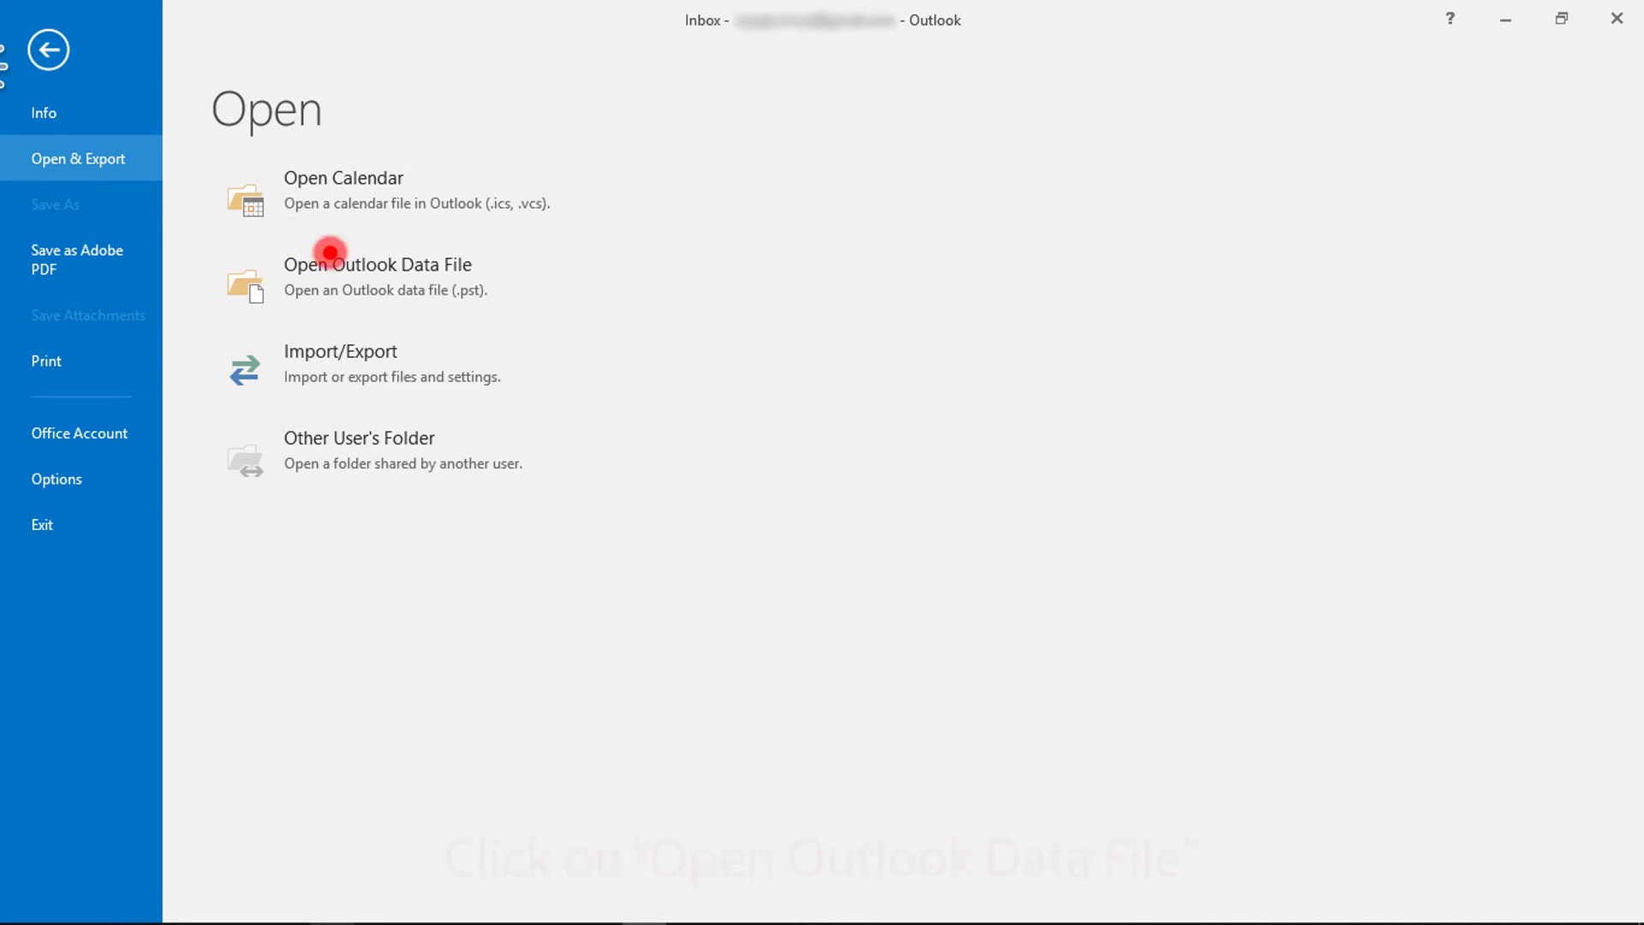
pyautogui.click(384, 270)
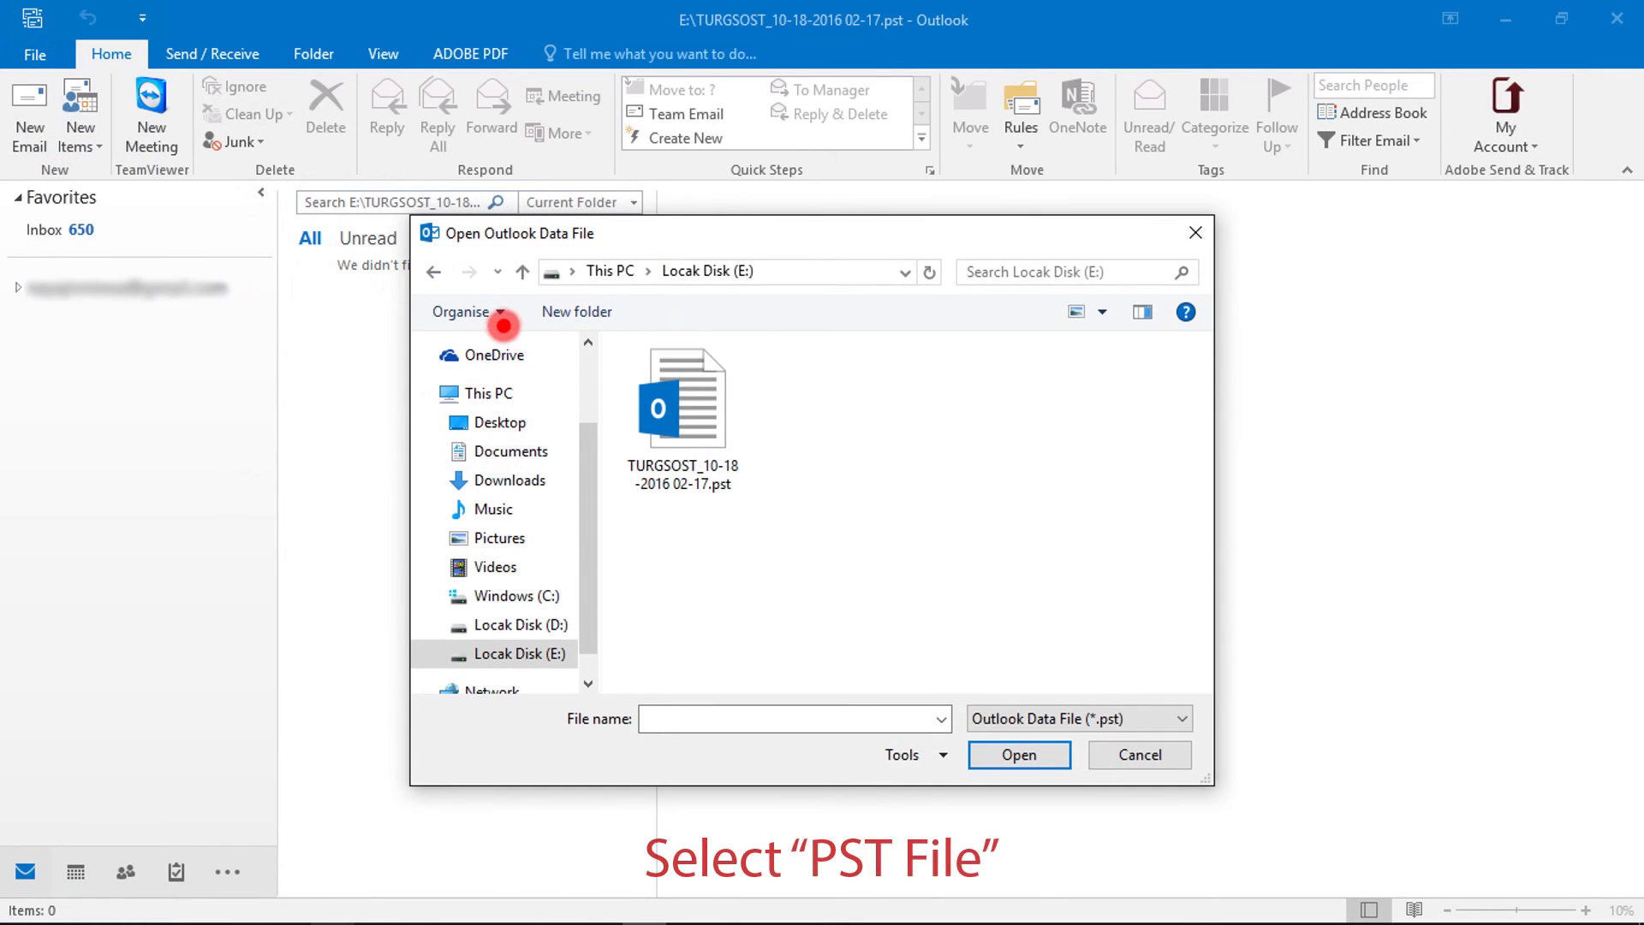
pyautogui.click(689, 408)
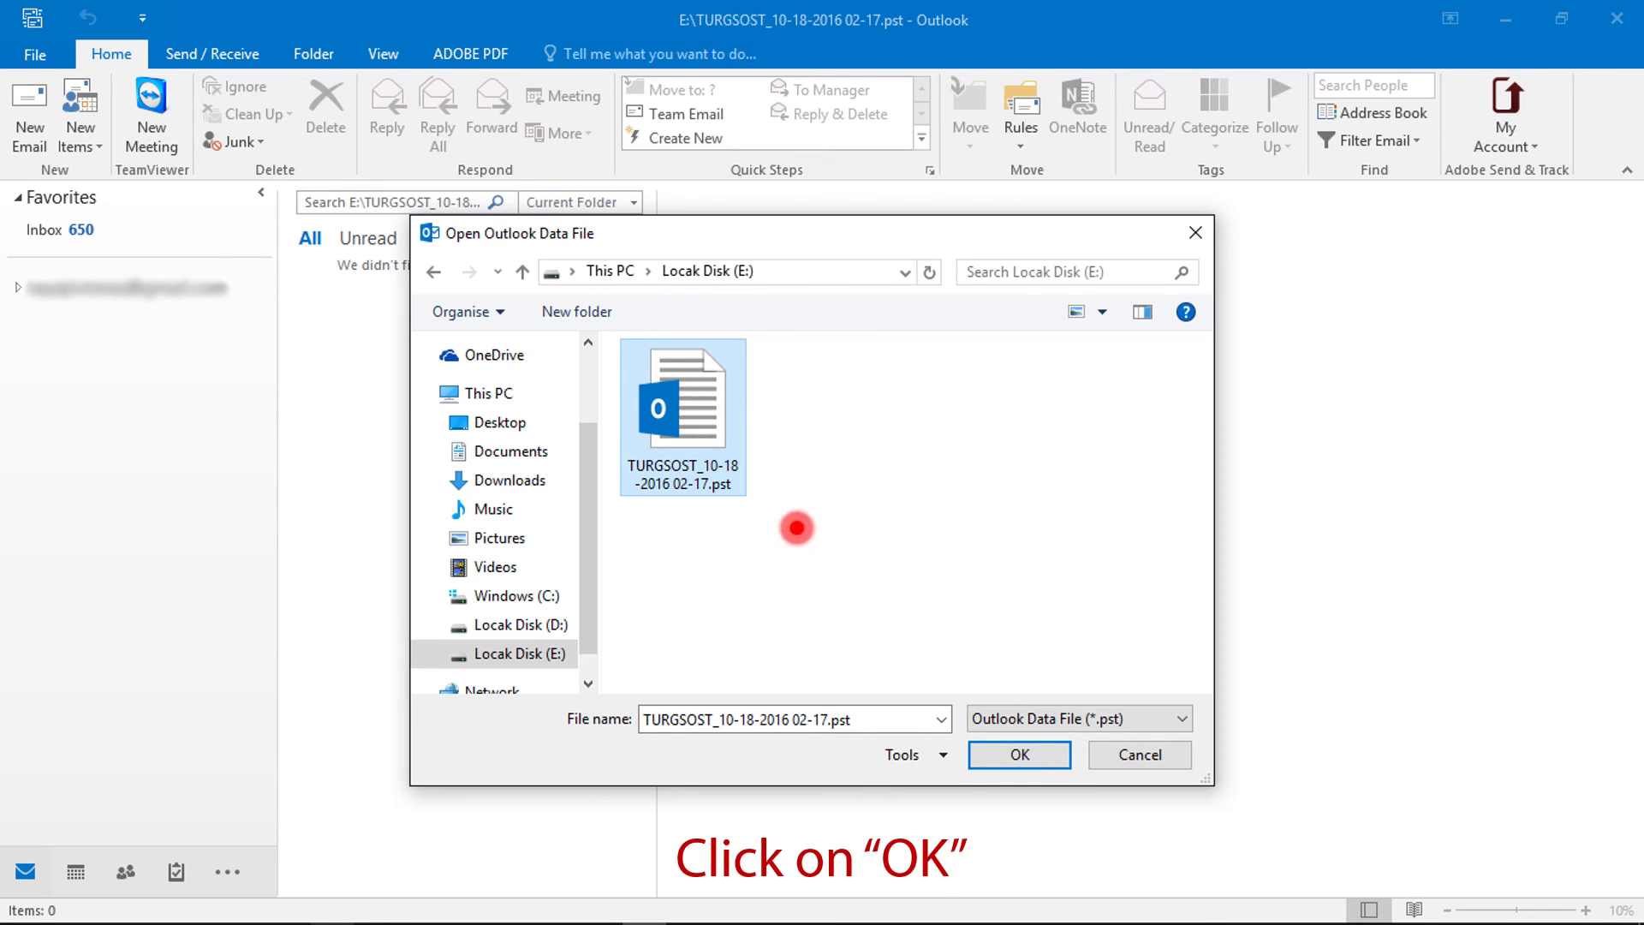
pyautogui.click(1000, 753)
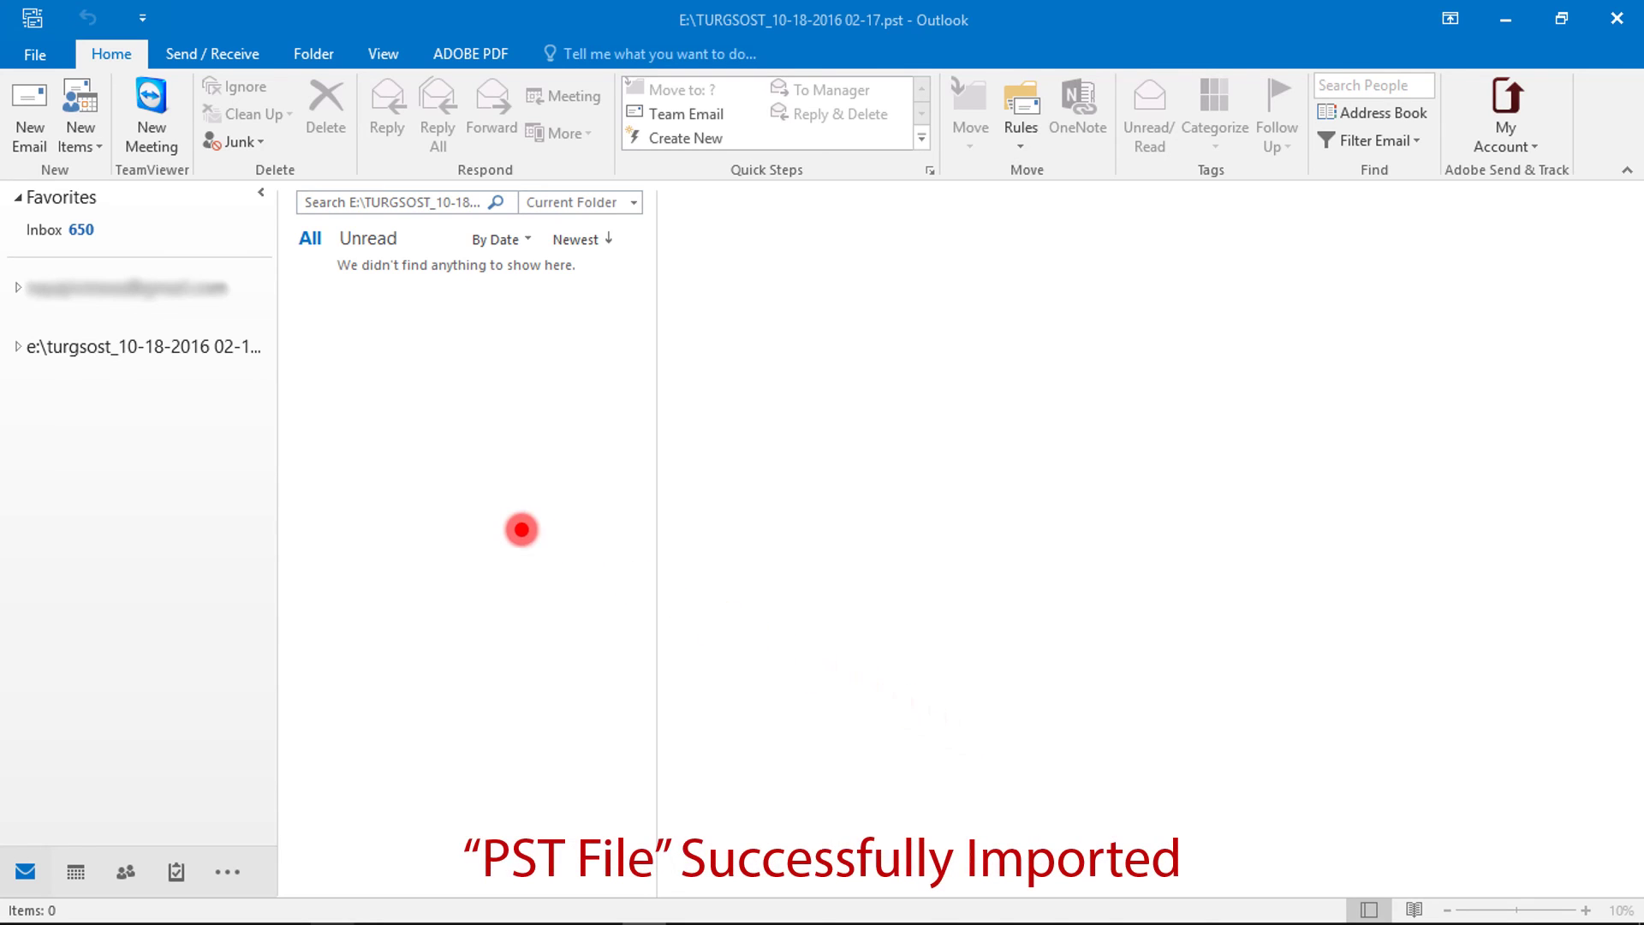
# Expand the e:\turgsost data file and view its 155-item Inbox of converted emails
pyautogui.click(130, 346)
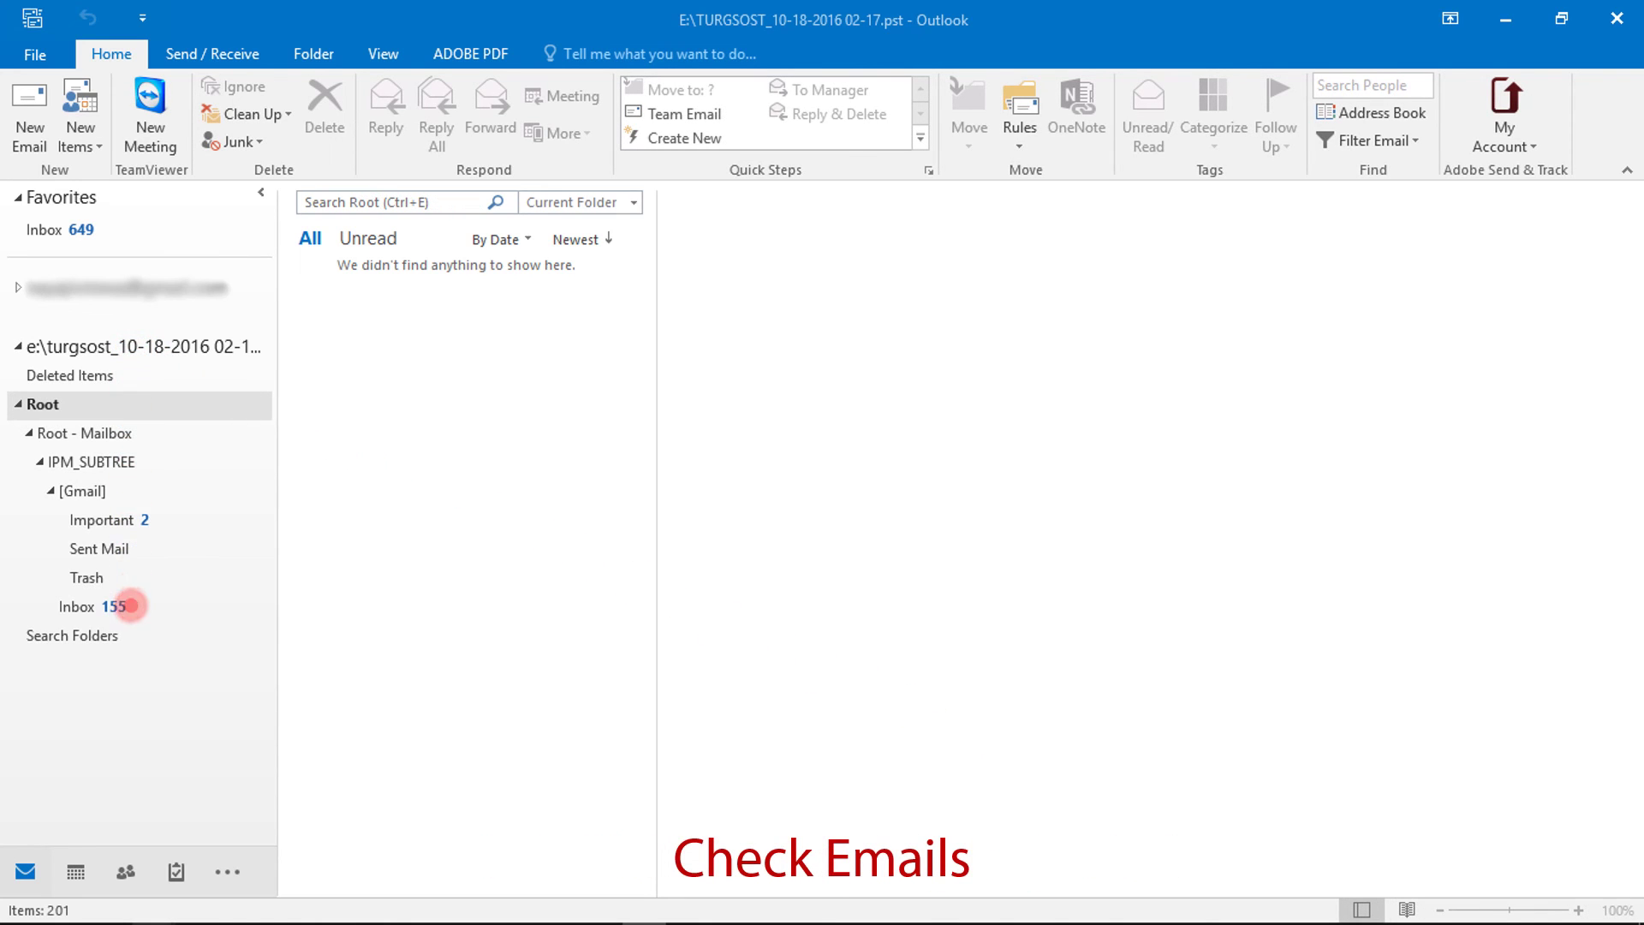
pyautogui.click(128, 606)
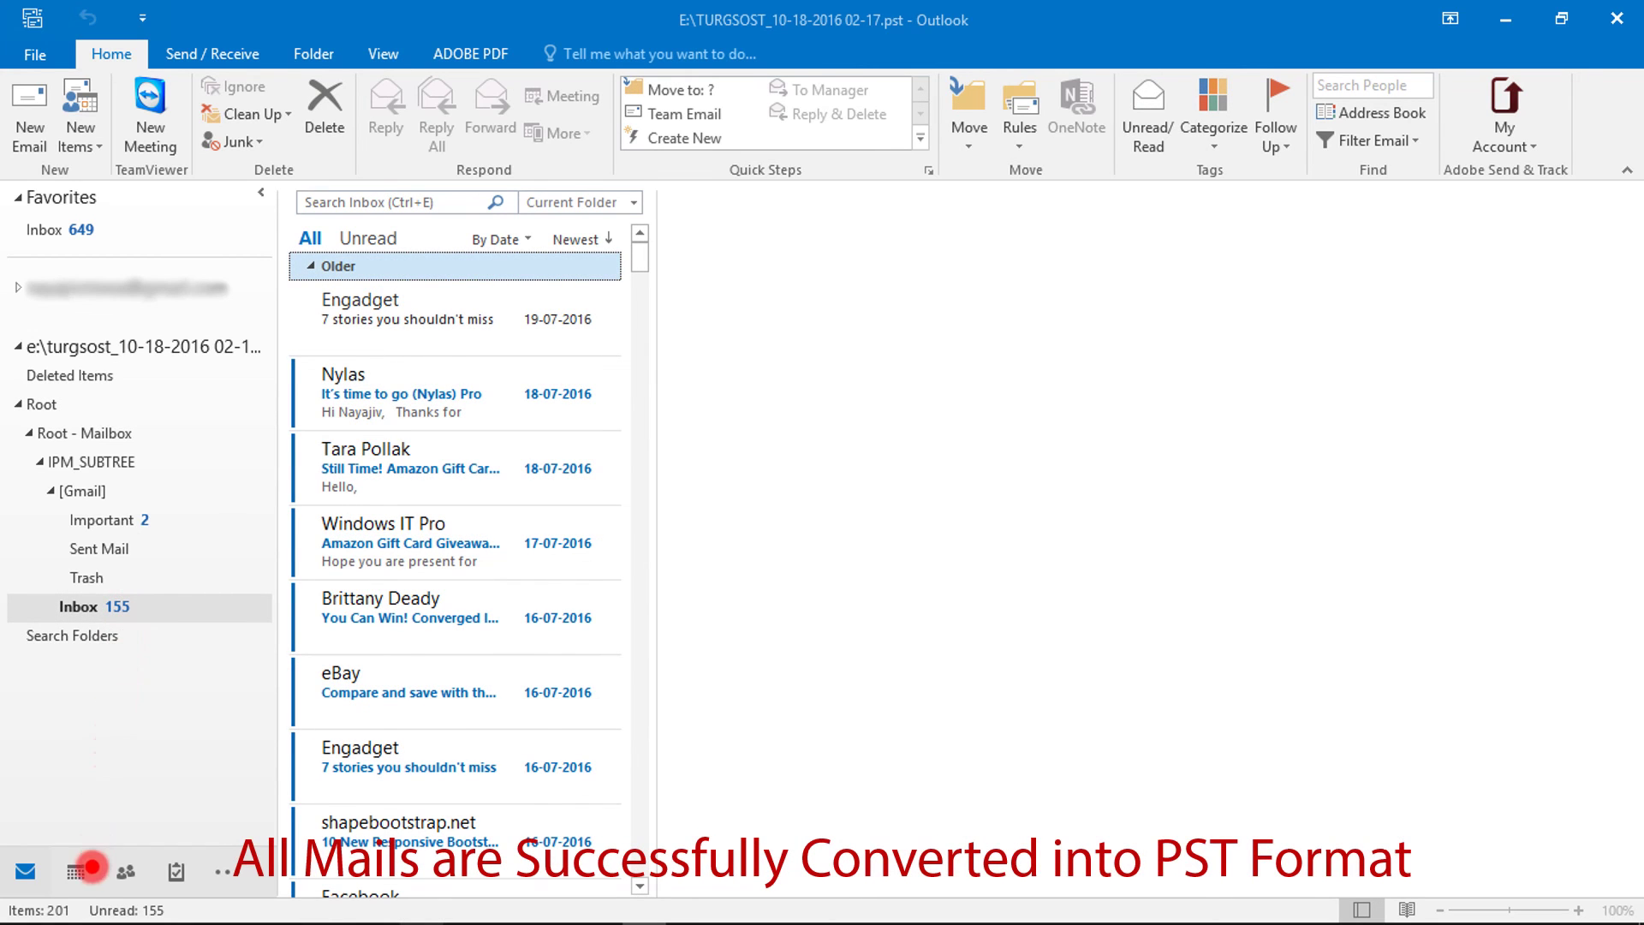